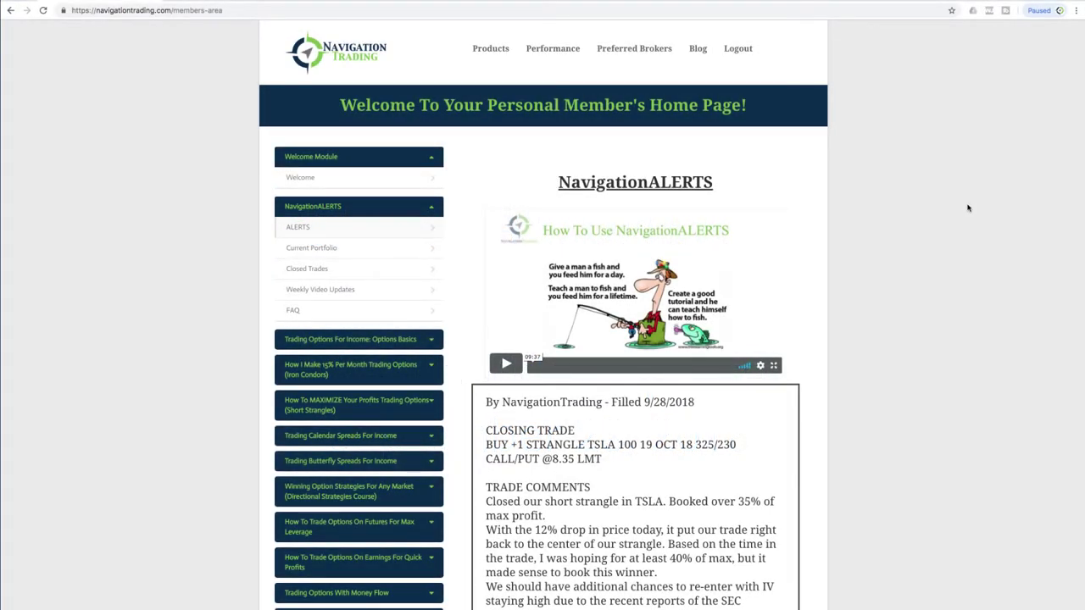
# - Find the 9/24/2018 opening Iron Condor alert for wheat and highlight "/ZWZ8" and "Adding an IC in Wheat"
pyautogui.scroll(-10, 947, 258)
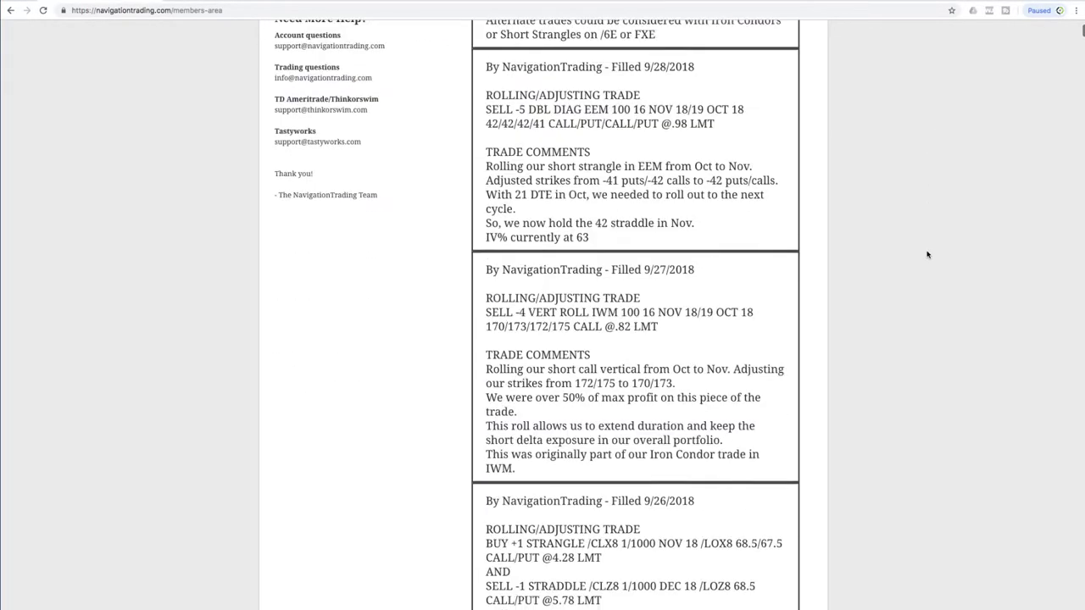
pyautogui.scroll(-10, 928, 254)
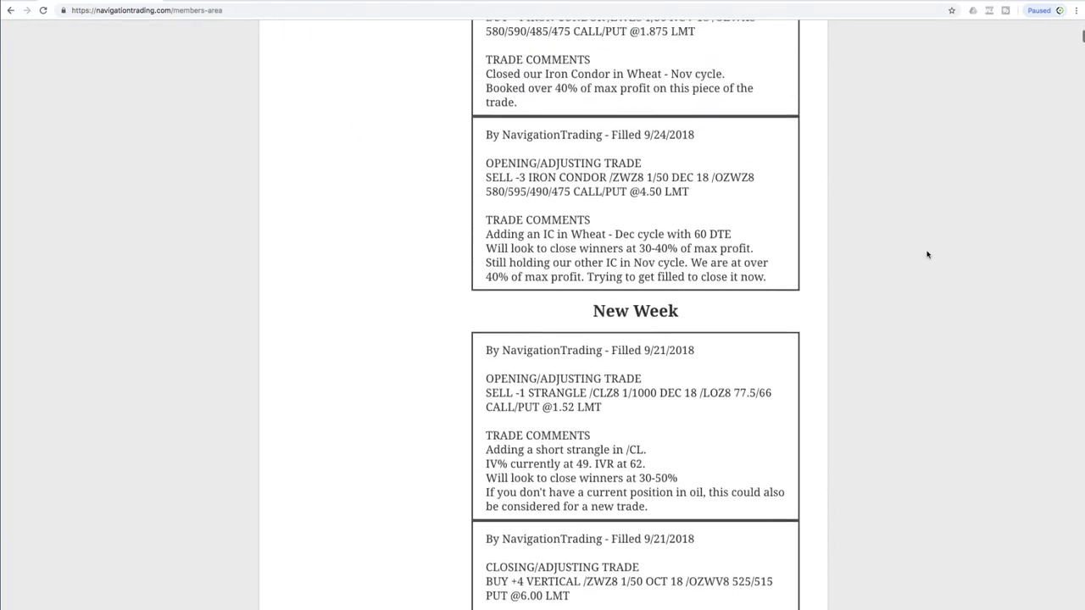
pyautogui.scroll(5, 928, 254)
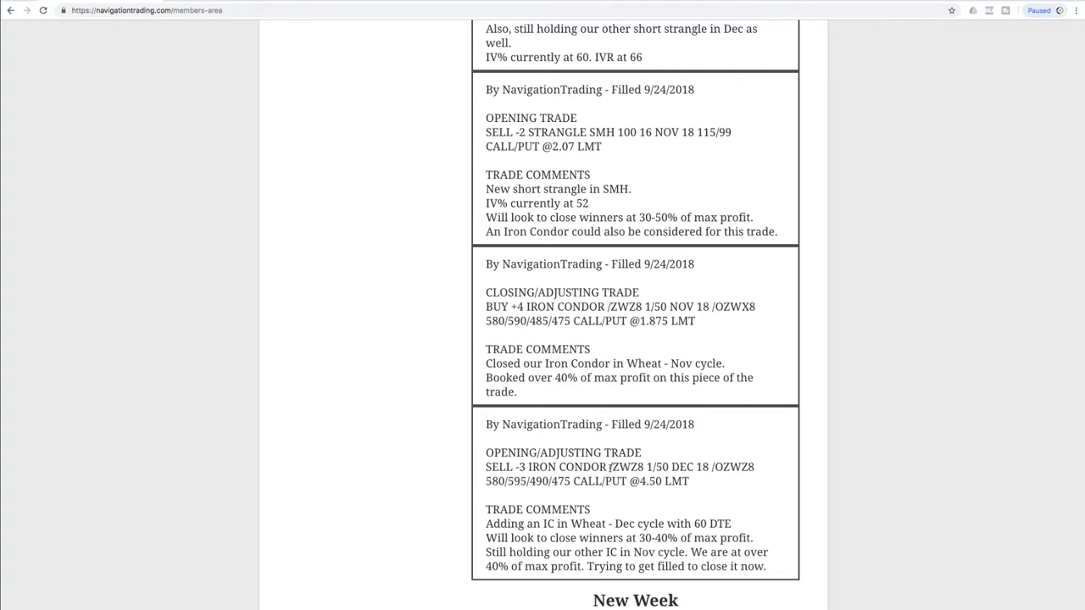
pyautogui.moveTo(610, 467); pyautogui.dragTo(631, 467)
pyautogui.moveTo(486, 524); pyautogui.dragTo(605, 524)
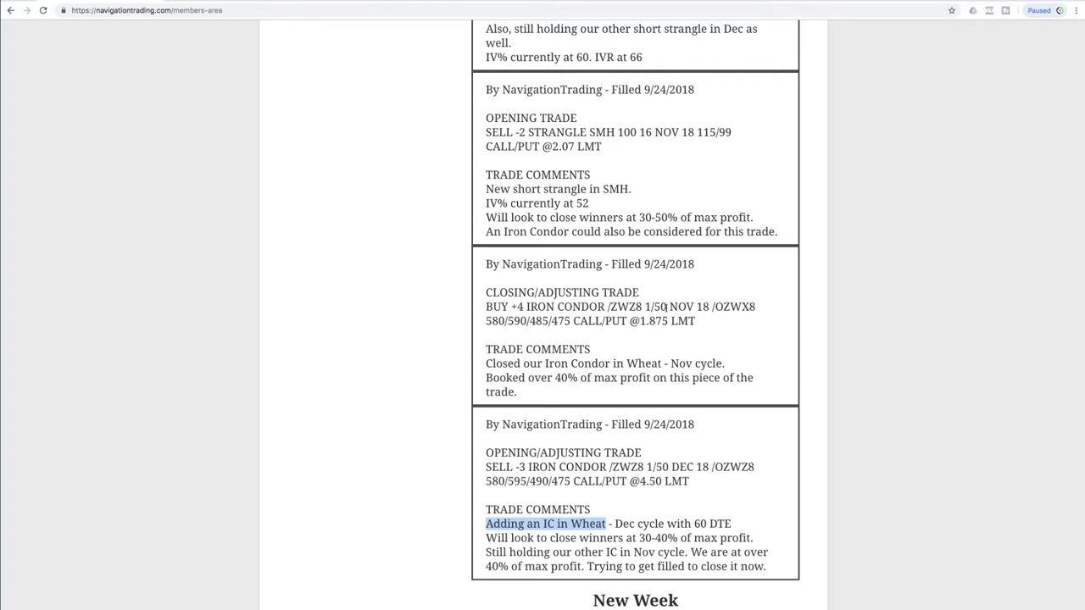
# - Highlight "NOV 18" and the booked-profit comment in the closing wheat alert, and shift the /ZWZ8 risk graph toward higher prices in thinkorswim
pyautogui.moveTo(669, 306); pyautogui.dragTo(709, 307)
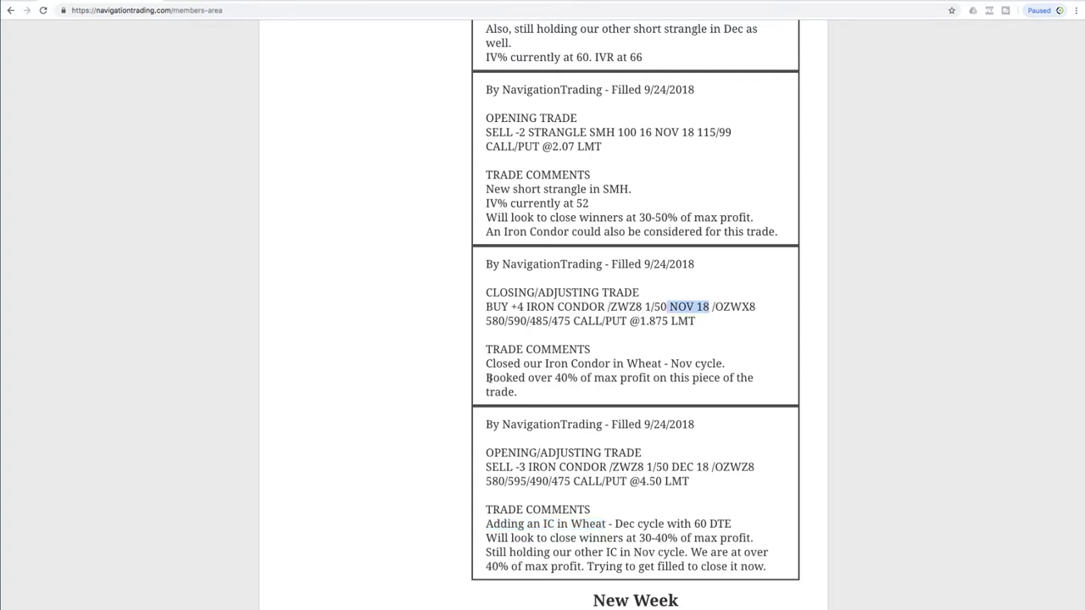
pyautogui.moveTo(486, 378); pyautogui.dragTo(709, 383)
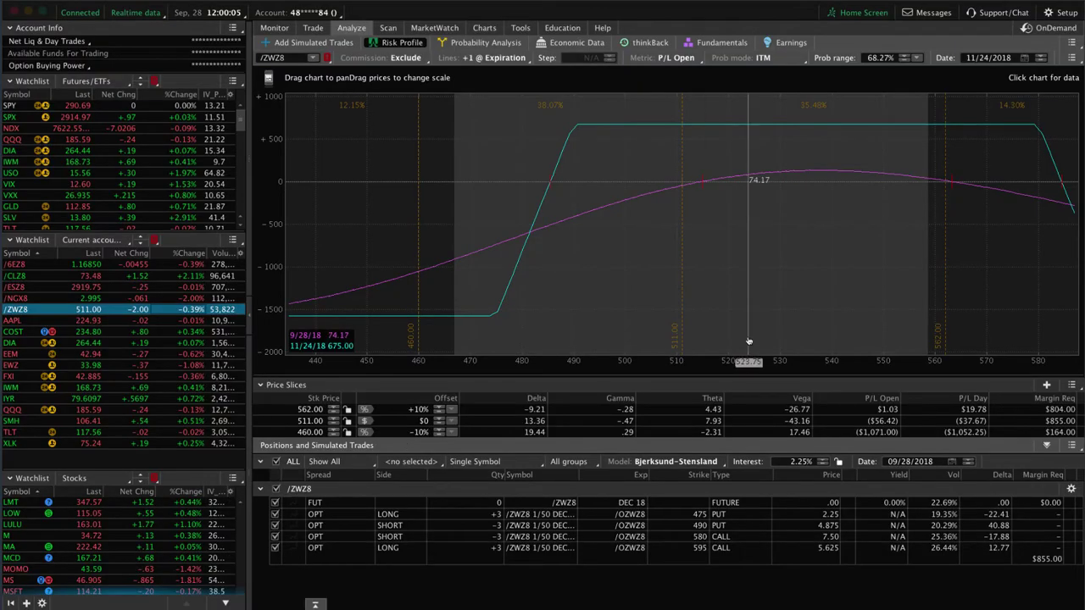
pyautogui.moveTo(814, 297); pyautogui.dragTo(645, 297)
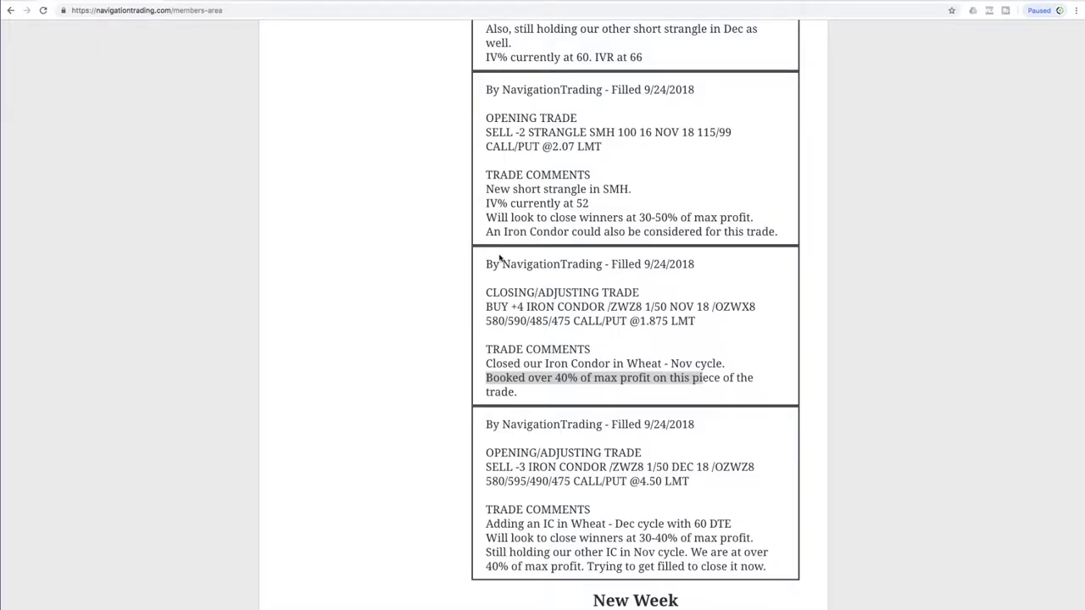
# - Highlight the SMH strangle order and its IV% comment in the 9/24/2018 alert, and show the SMH risk profile in thinkorswim
pyautogui.scroll(1, 502, 258)
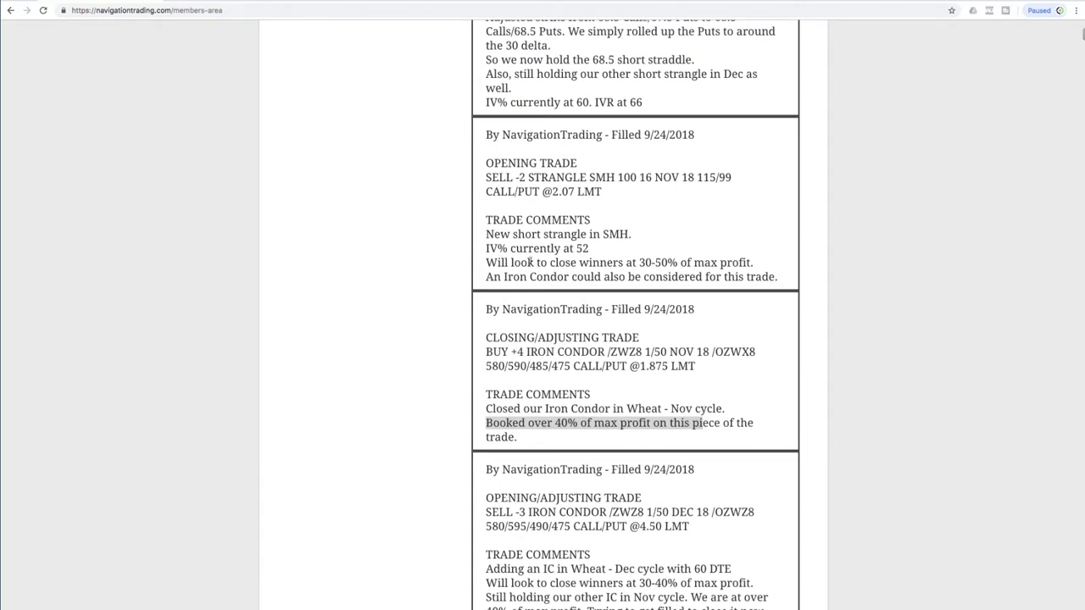
pyautogui.doubleClick(488, 178)
pyautogui.moveTo(527, 178); pyautogui.dragTo(612, 178)
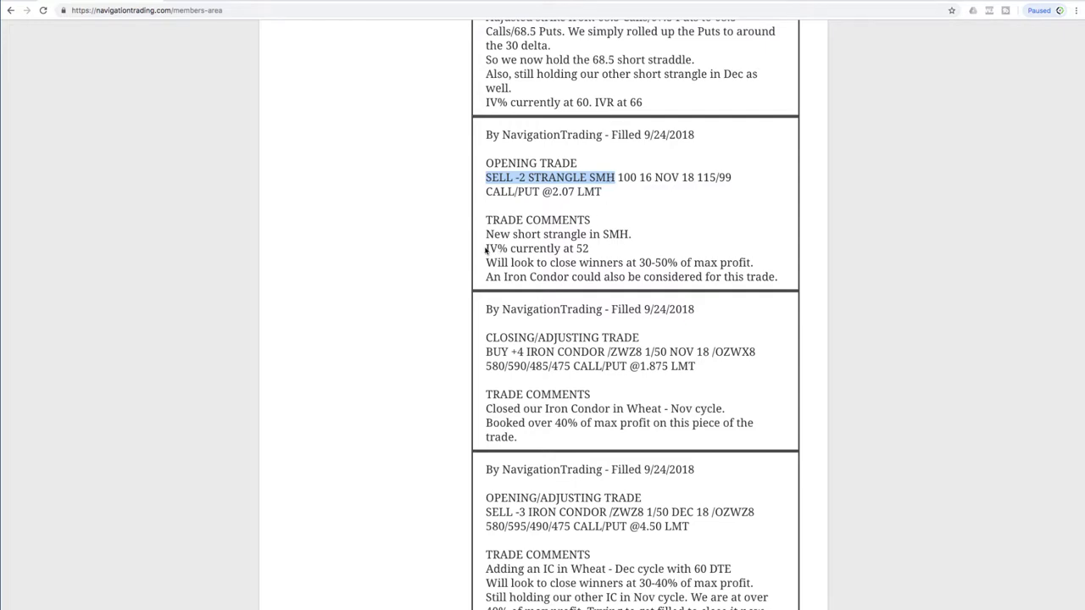
pyautogui.doubleClick(488, 249)
pyautogui.moveTo(512, 247); pyautogui.dragTo(589, 249)
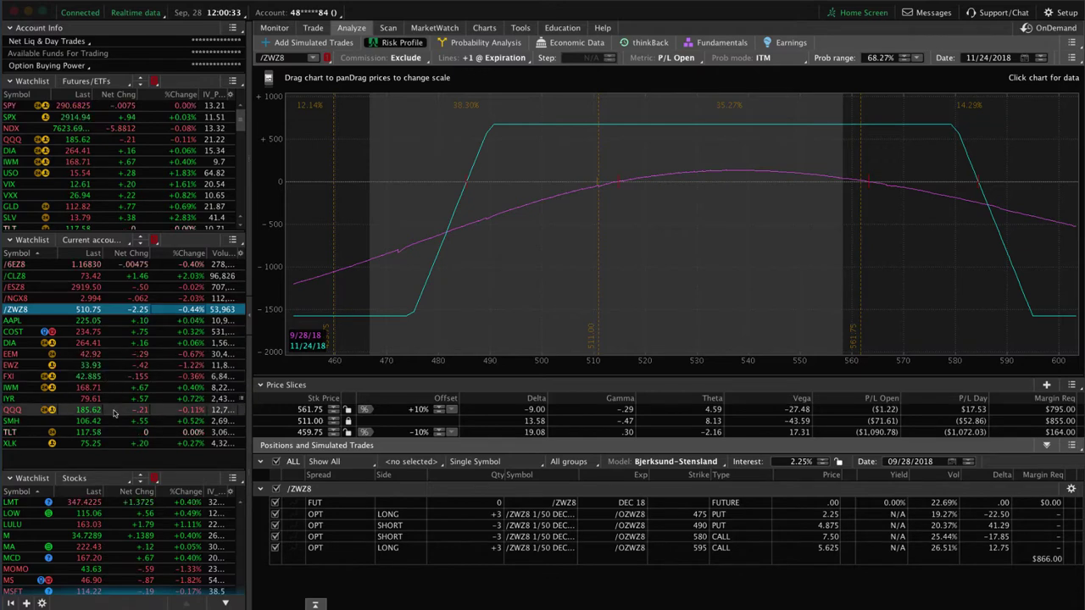
pyautogui.click(113, 423)
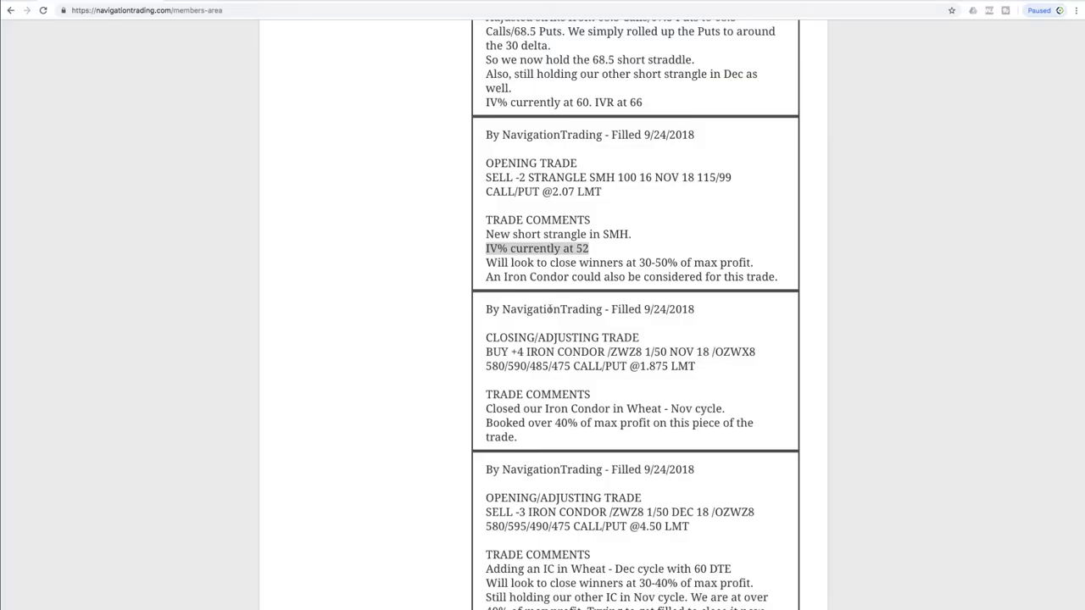
# - In the 9/26/2018 /CL rolling alert on the members page, highlight "21 DTE", the old and new strikes, and "68.5 short straddle"
pyautogui.scroll(5, 550, 311)
pyautogui.scroll(3, 550, 311)
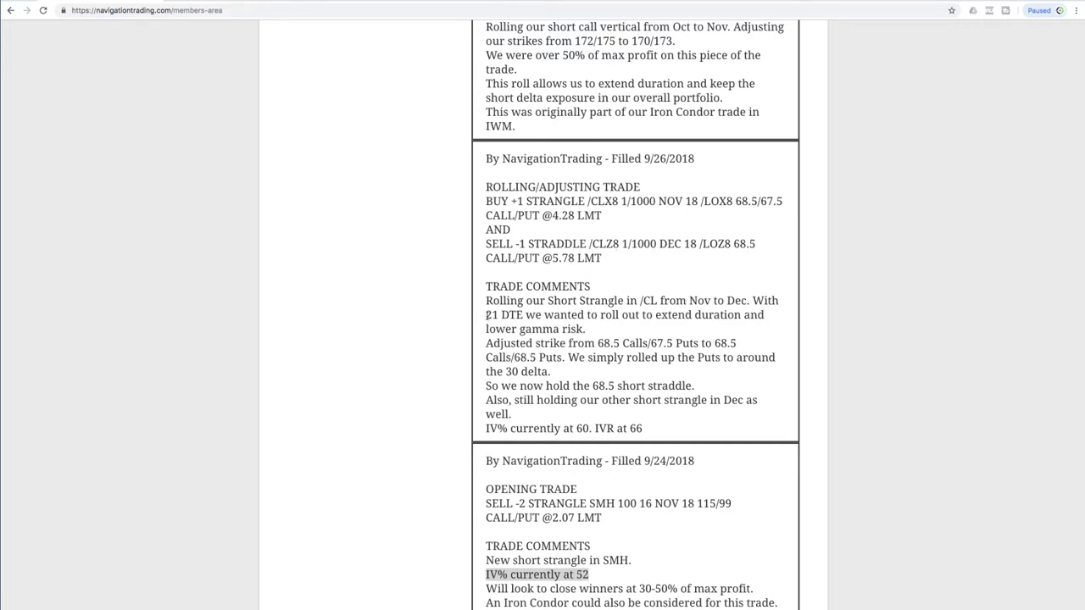
pyautogui.moveTo(488, 315); pyautogui.dragTo(525, 314)
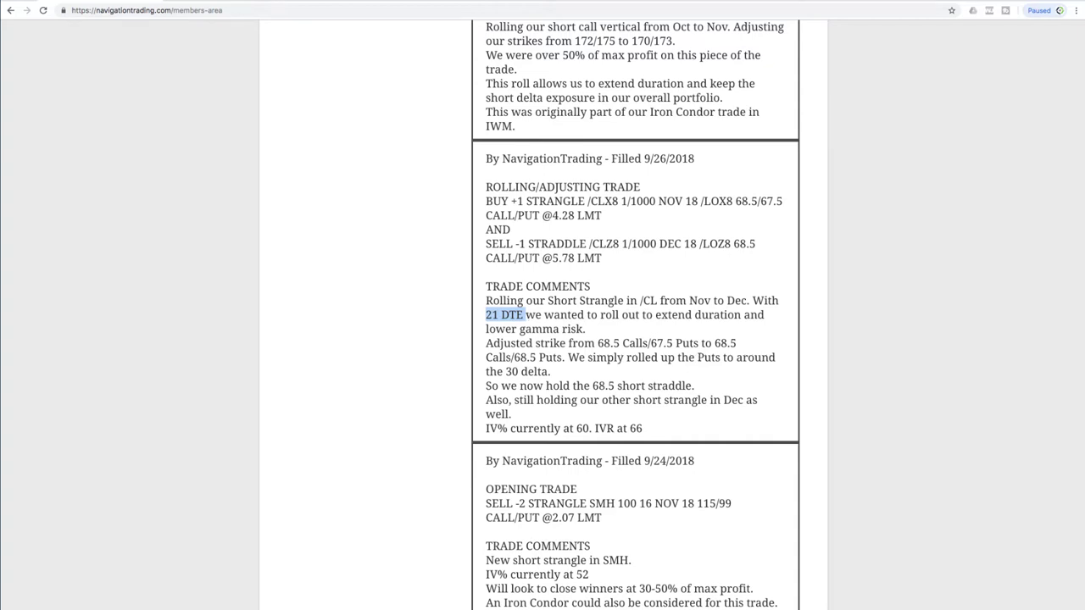
pyautogui.moveTo(596, 343); pyautogui.dragTo(676, 343)
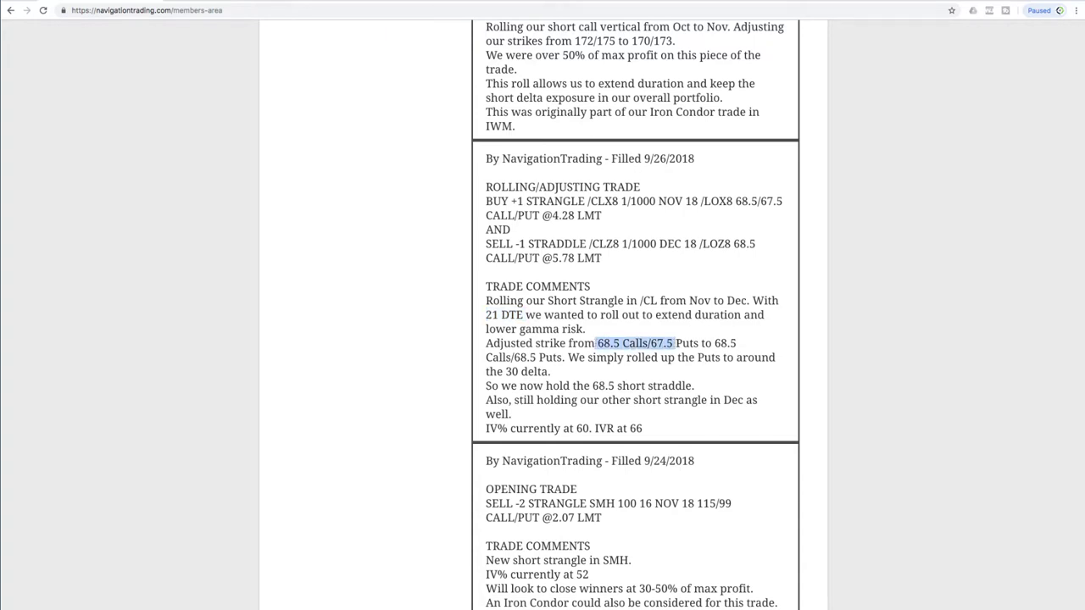
pyautogui.moveTo(714, 343)
pyautogui.mouseDown()
pyautogui.moveTo(741, 357)
pyautogui.moveTo(725, 358)
pyautogui.mouseUp()
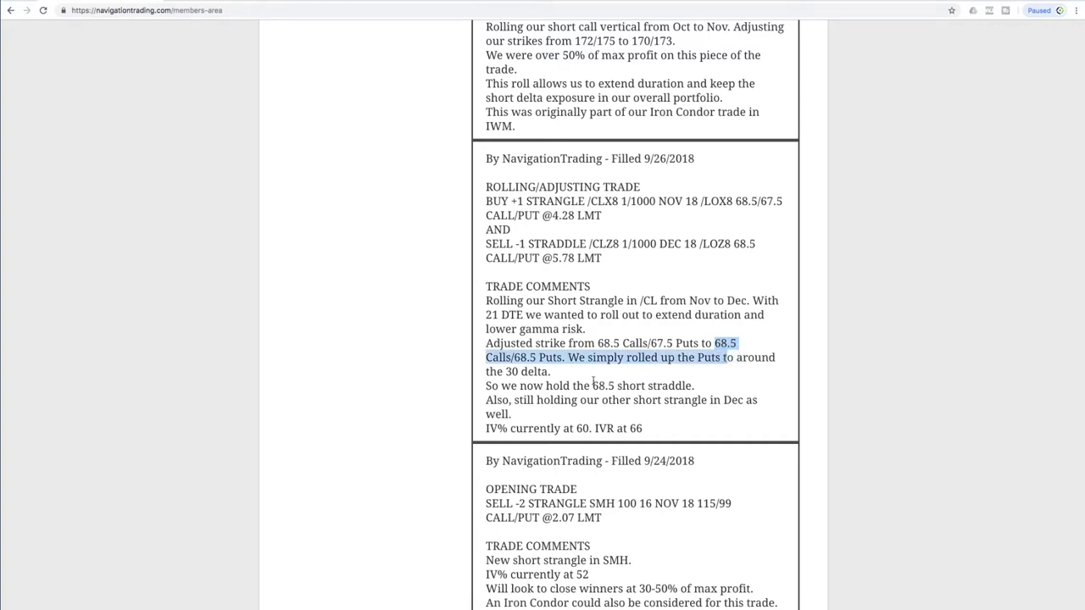
pyautogui.moveTo(592, 386); pyautogui.dragTo(698, 388)
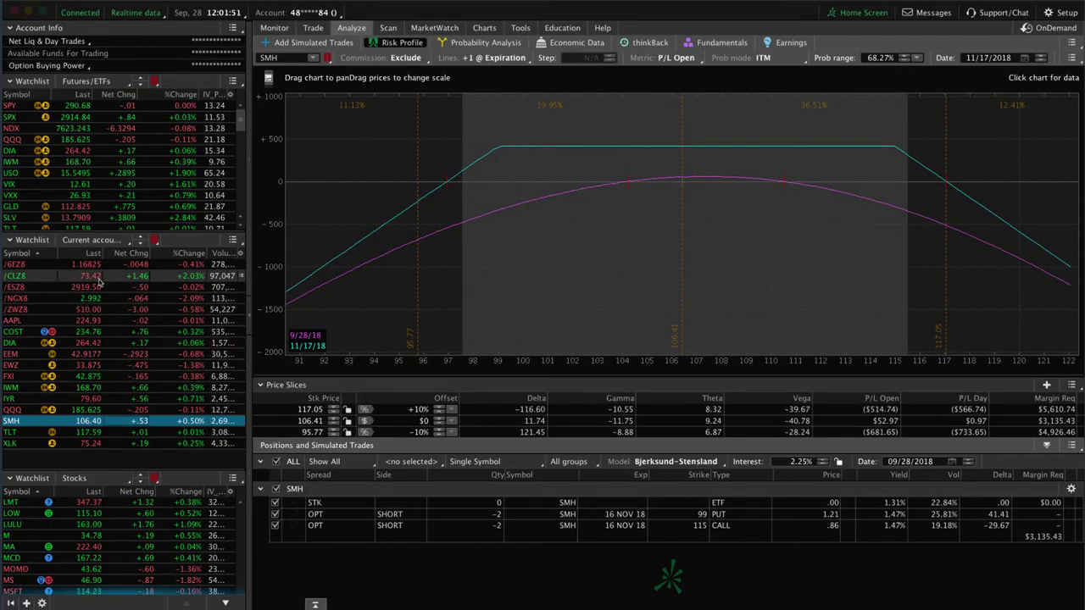
# - Show the /CLZ8 risk profile in thinkorswim and adjust the graph to view the 68.5 straddle's profit curve
pyautogui.click(97, 277)
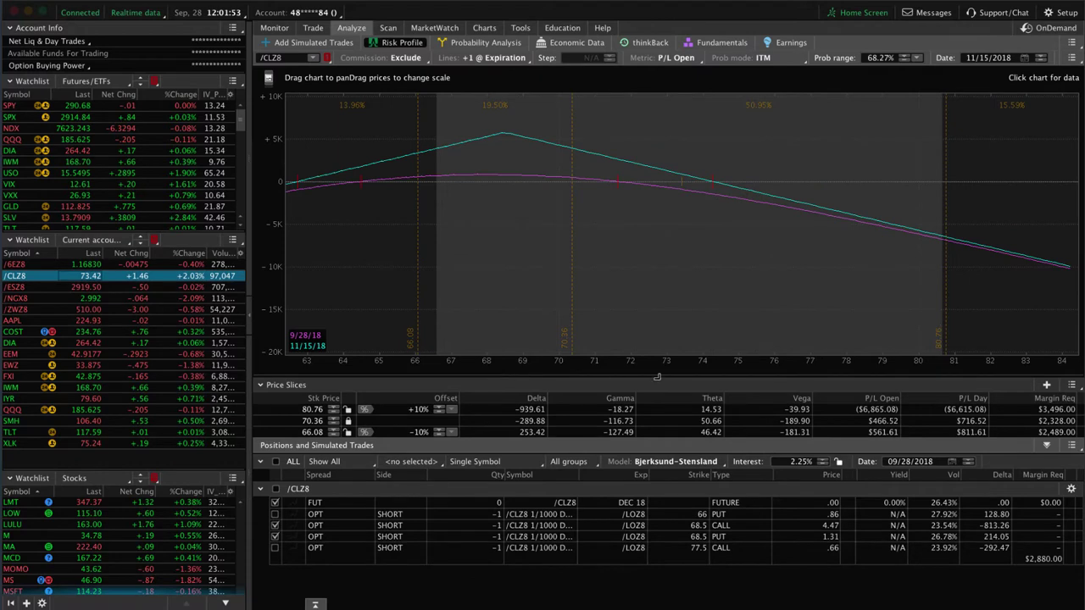
pyautogui.moveTo(641, 323); pyautogui.dragTo(742, 284)
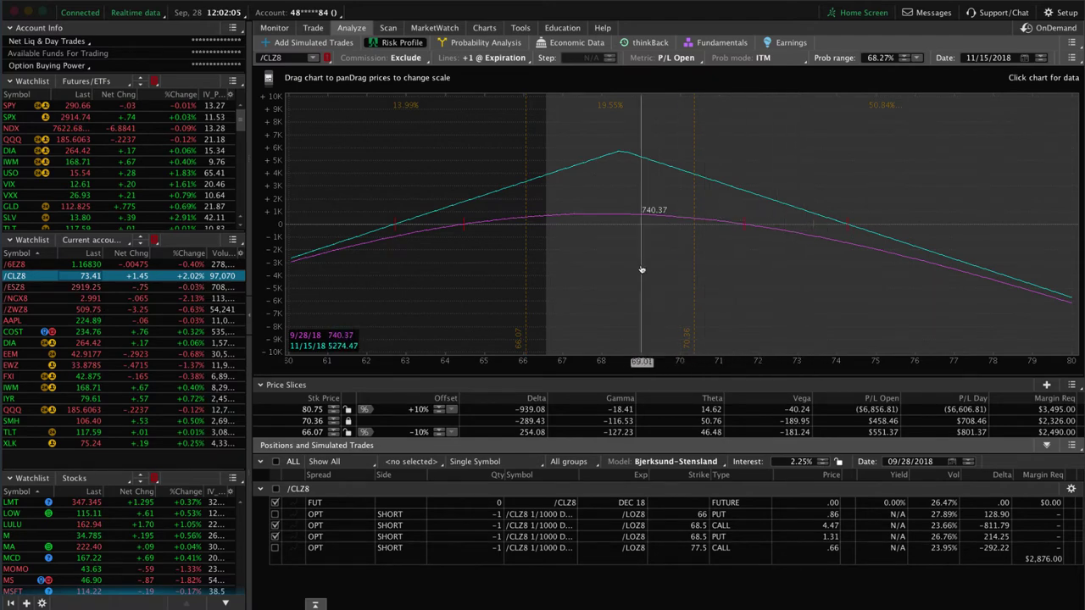
# - Reset the /CLZ8 risk profile to include all legs, and exclude the 68.5 call and 68.5 put to isolate the 66/77.5 strangle
pyautogui.click(278, 516)
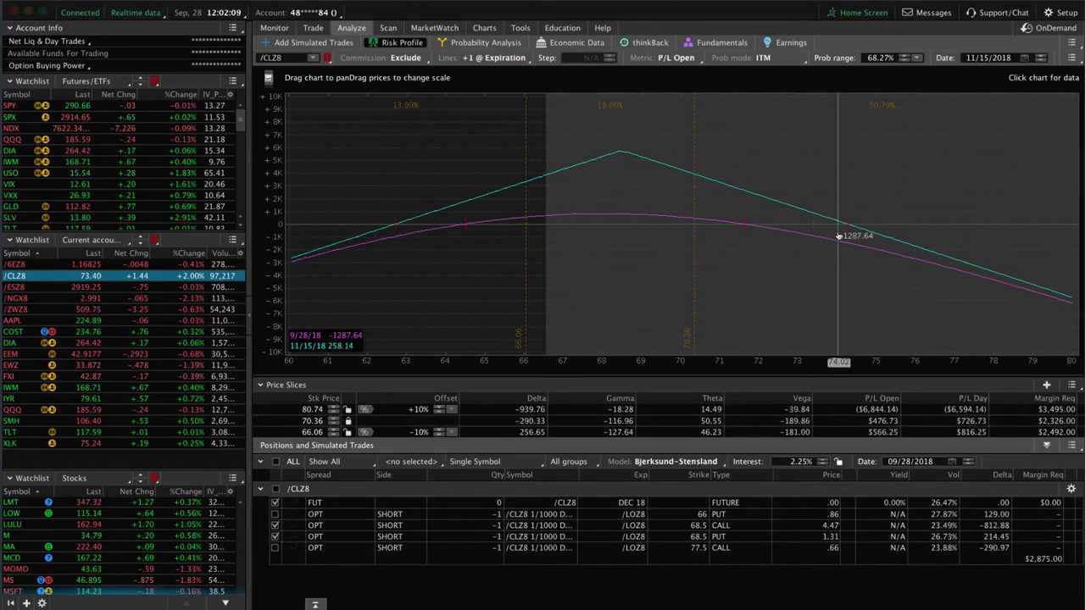
pyautogui.click(1072, 43)
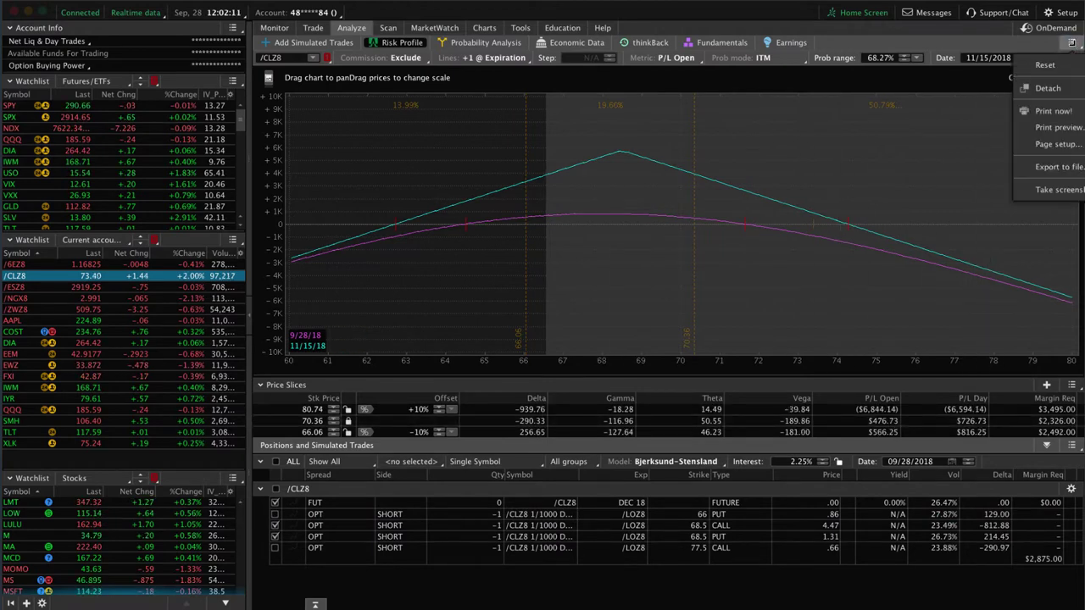
pyautogui.click(1047, 66)
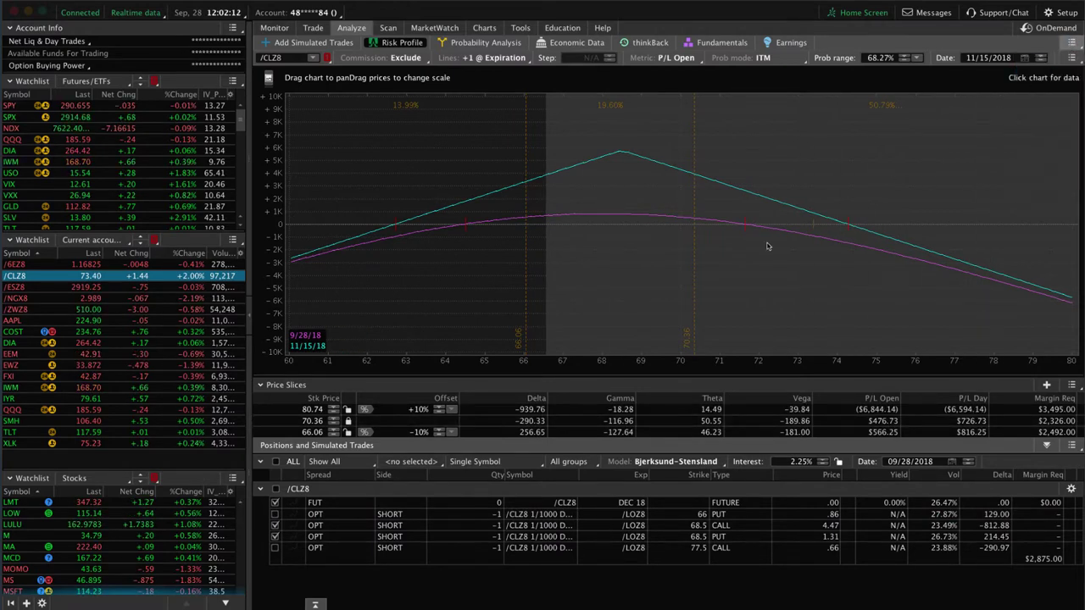
pyautogui.click(582, 69)
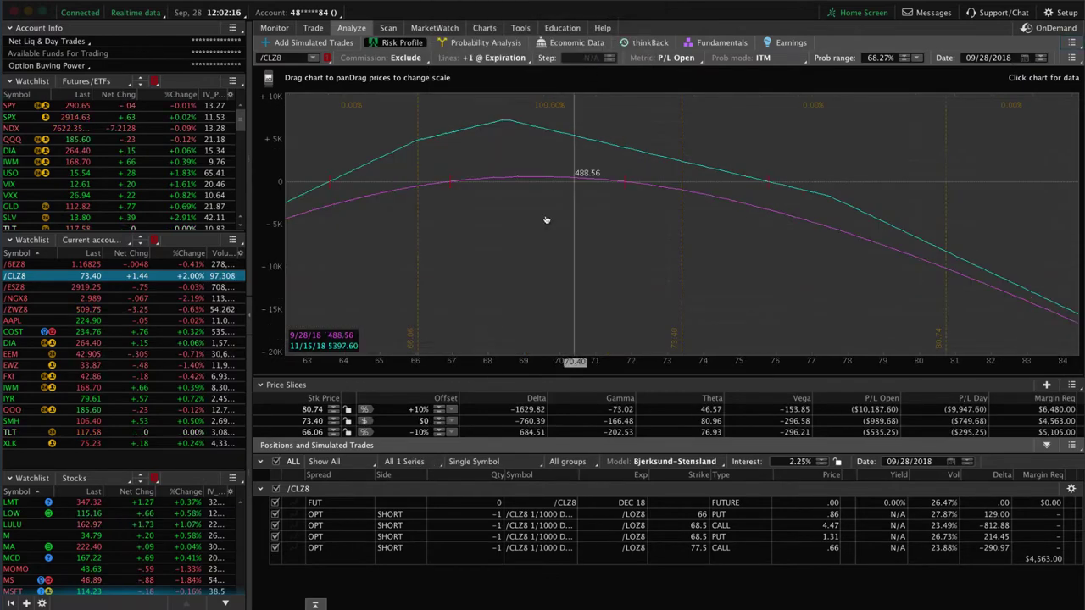
pyautogui.click(275, 526)
pyautogui.click(275, 537)
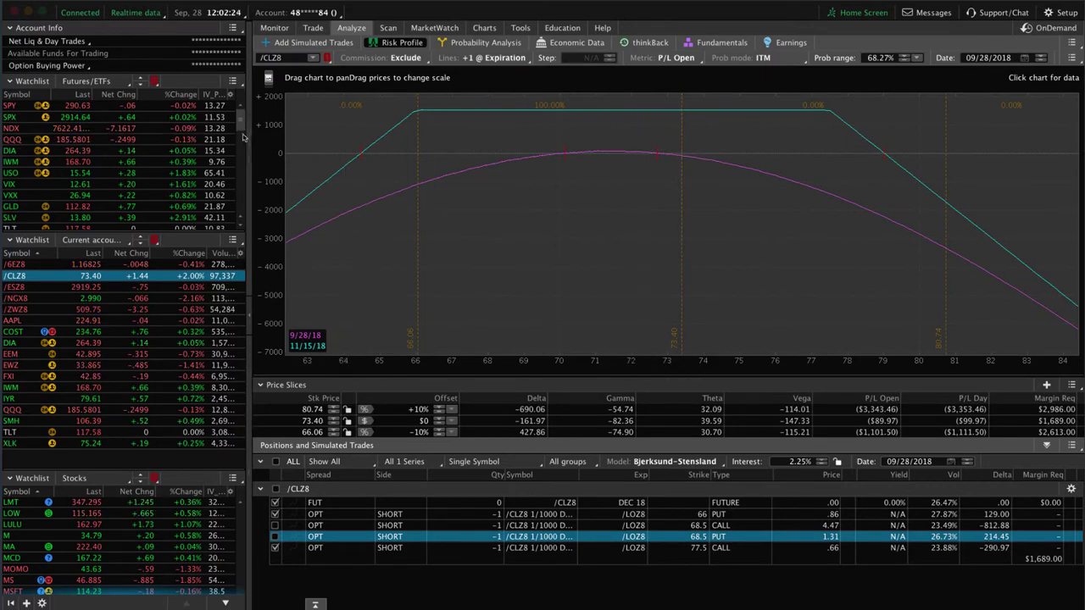
# - Select /CL[X8] in the Futures/ETFs watchlist and open its price chart
pyautogui.moveTo(243, 128); pyautogui.dragTo(243, 184)
pyautogui.click(170, 166)
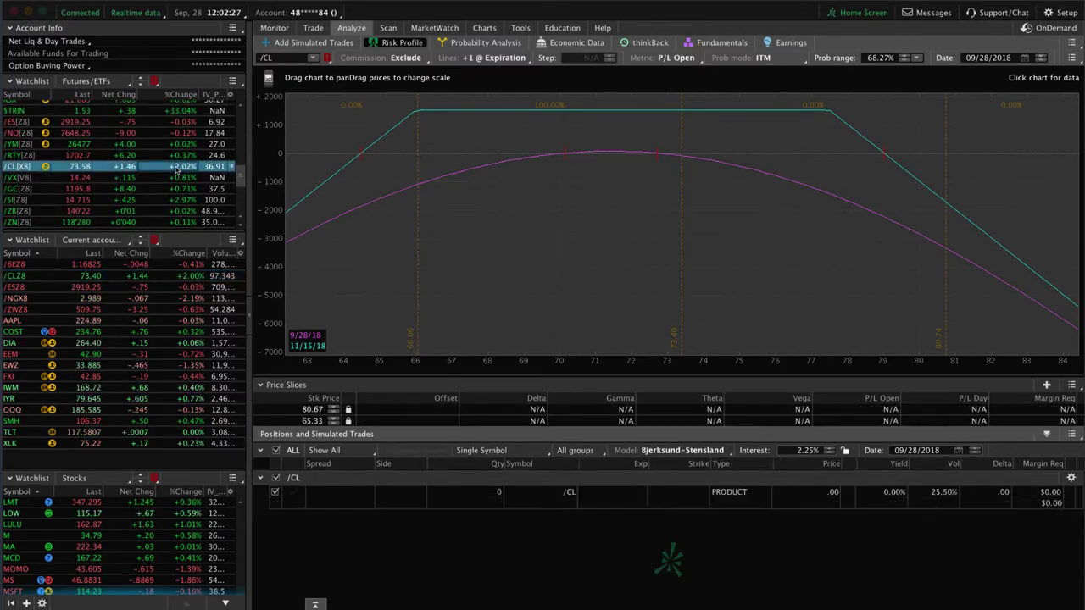
pyautogui.click(485, 27)
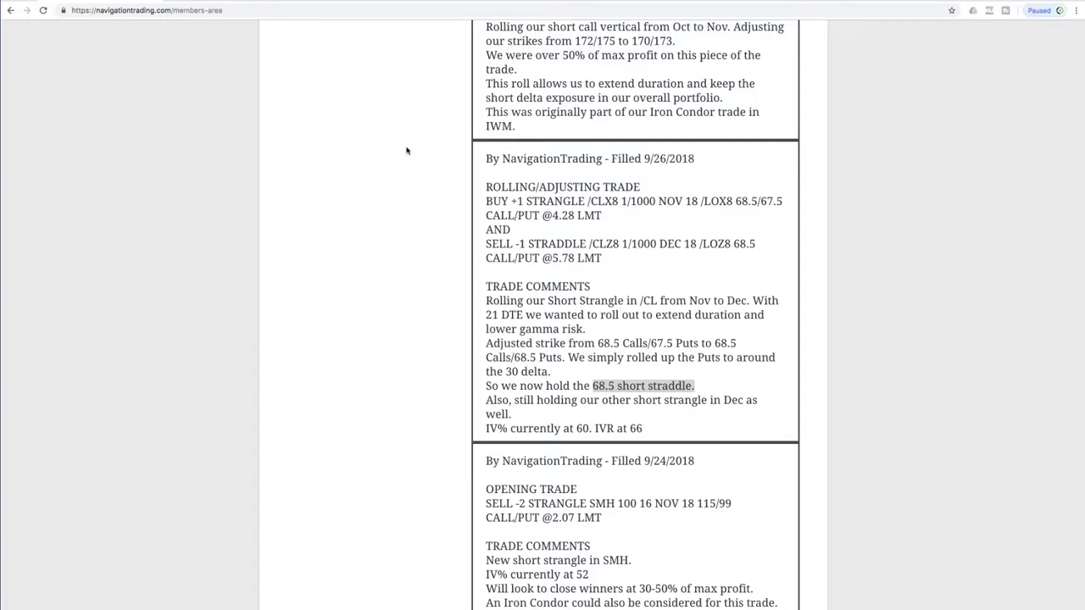
# - In the 9/27/2018 IWM rolling alert on the members page, highlight the strike adjustment and "50% of max profit"
pyautogui.scroll(5, 619, 261)
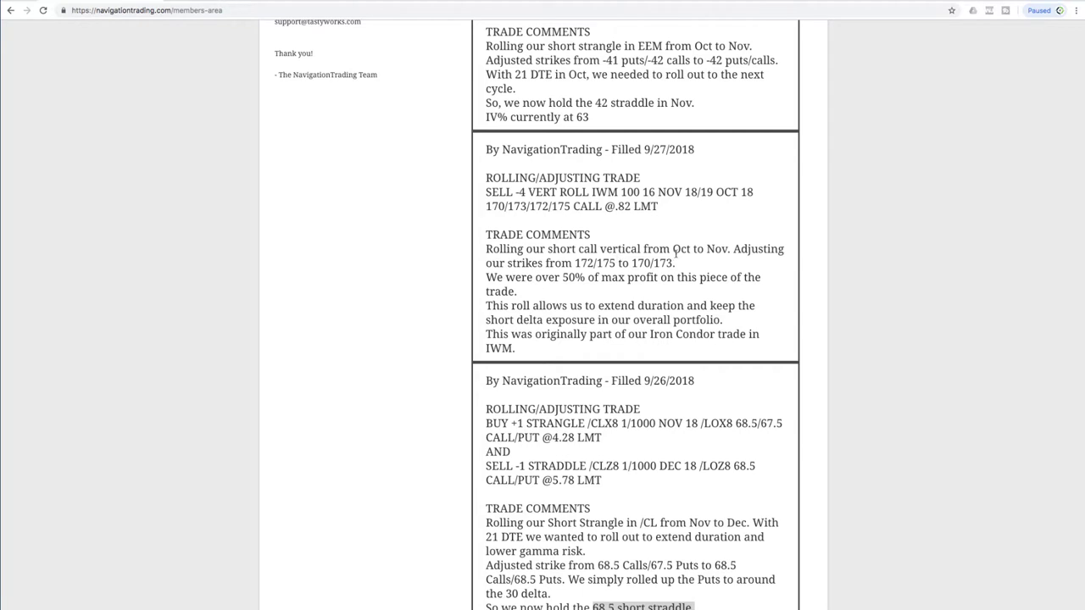
pyautogui.moveTo(672, 249); pyautogui.dragTo(781, 266)
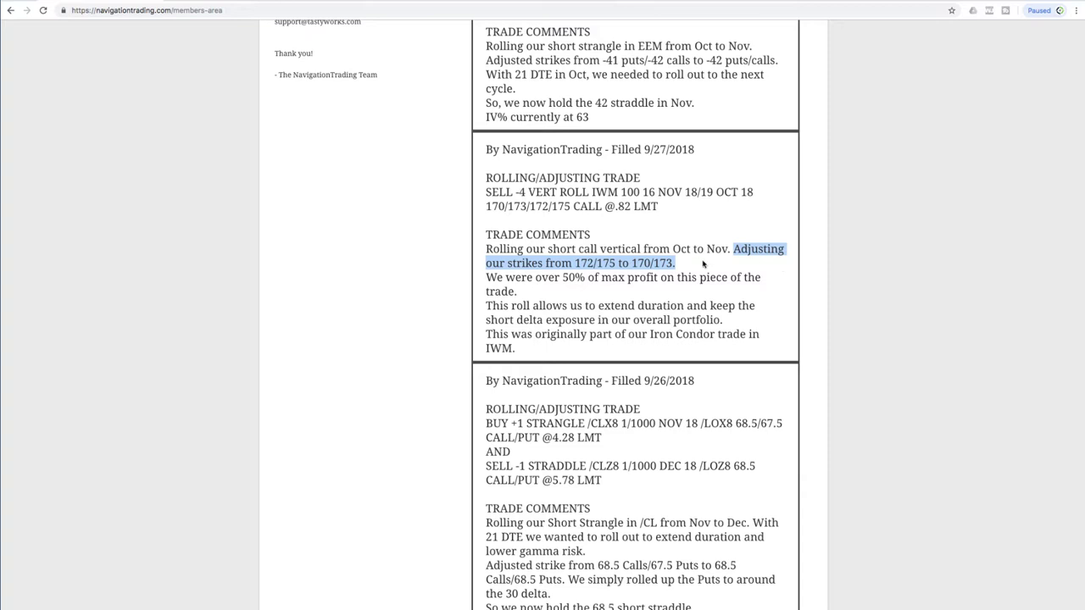
pyautogui.moveTo(562, 277); pyautogui.dragTo(663, 277)
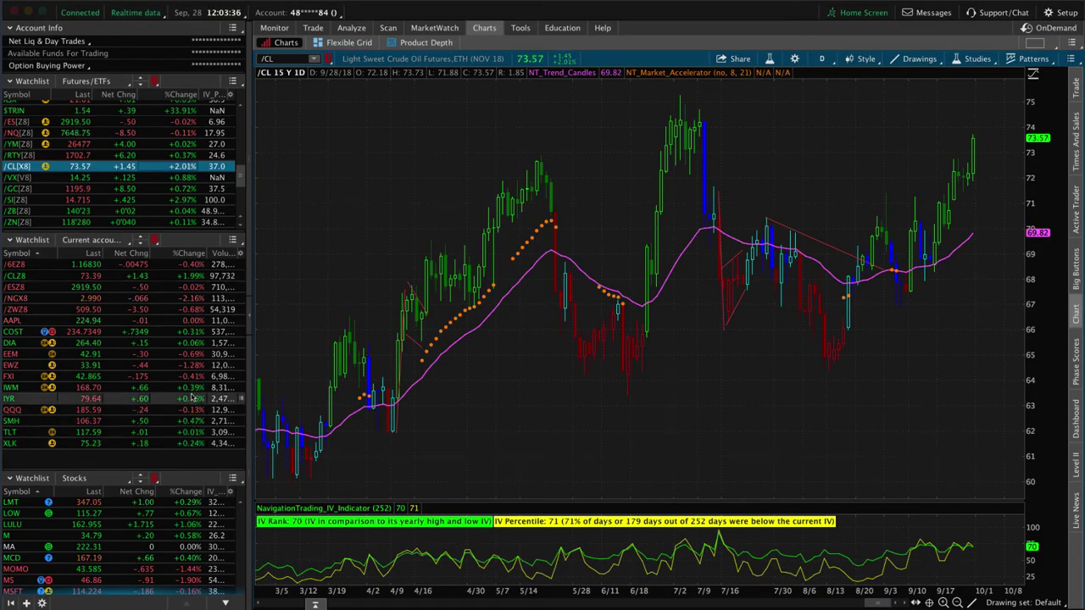
# - View the IWM price chart in thinkorswim, examine the IWM risk profile, and return to the chart
pyautogui.click(191, 389)
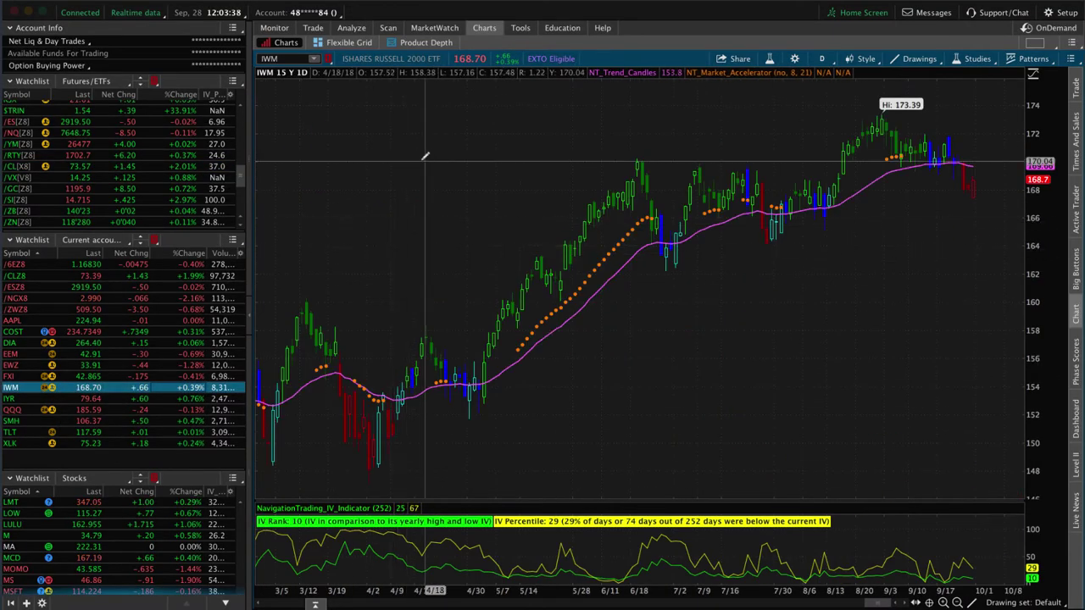
pyautogui.click(351, 28)
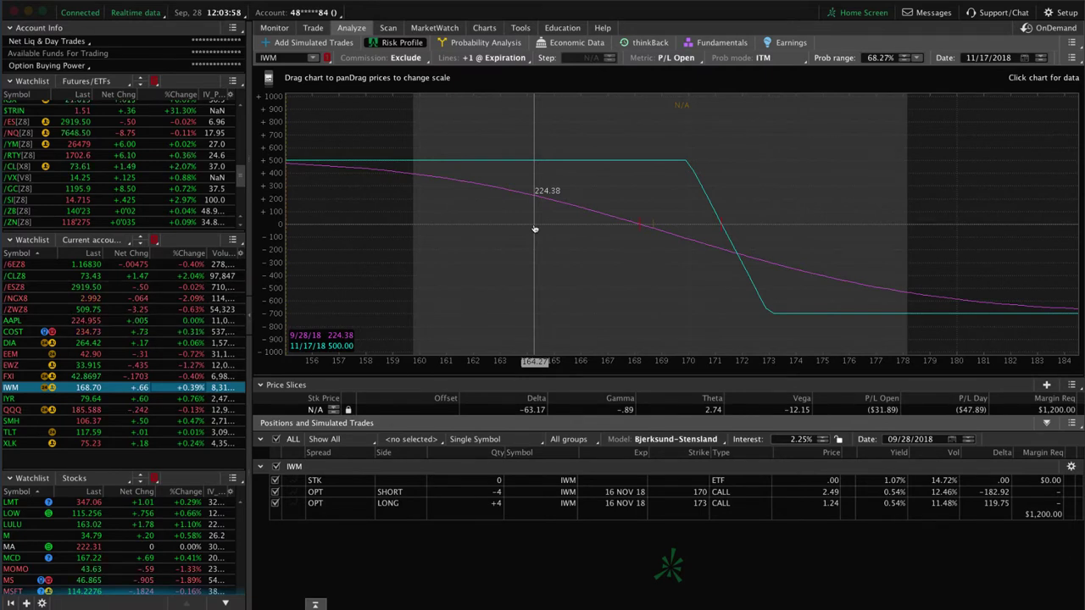
pyautogui.click(485, 28)
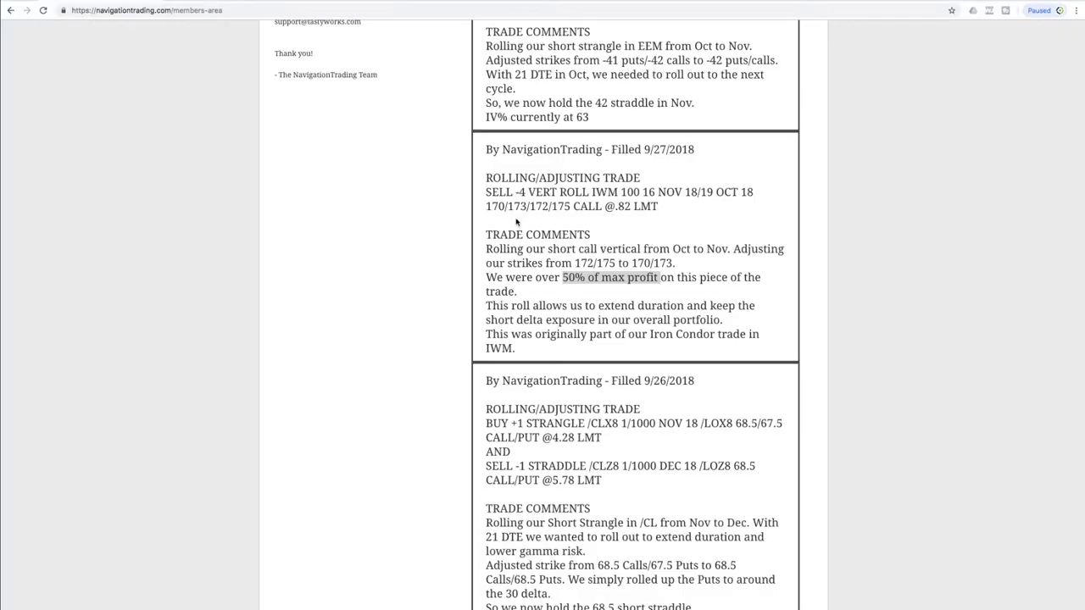
# - In the 9/28/2018 EEM rolling alert on the members page, highlight "EEM", "Oct to Nov." and "21 DTE in Oct"
pyautogui.scroll(3, 516, 222)
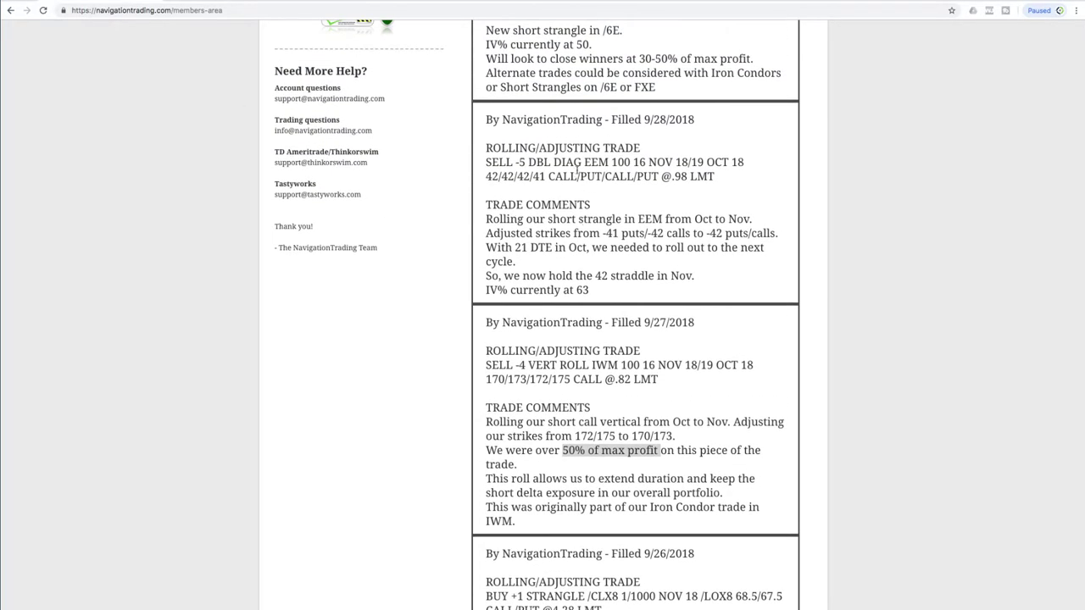
pyautogui.moveTo(583, 162); pyautogui.dragTo(612, 162)
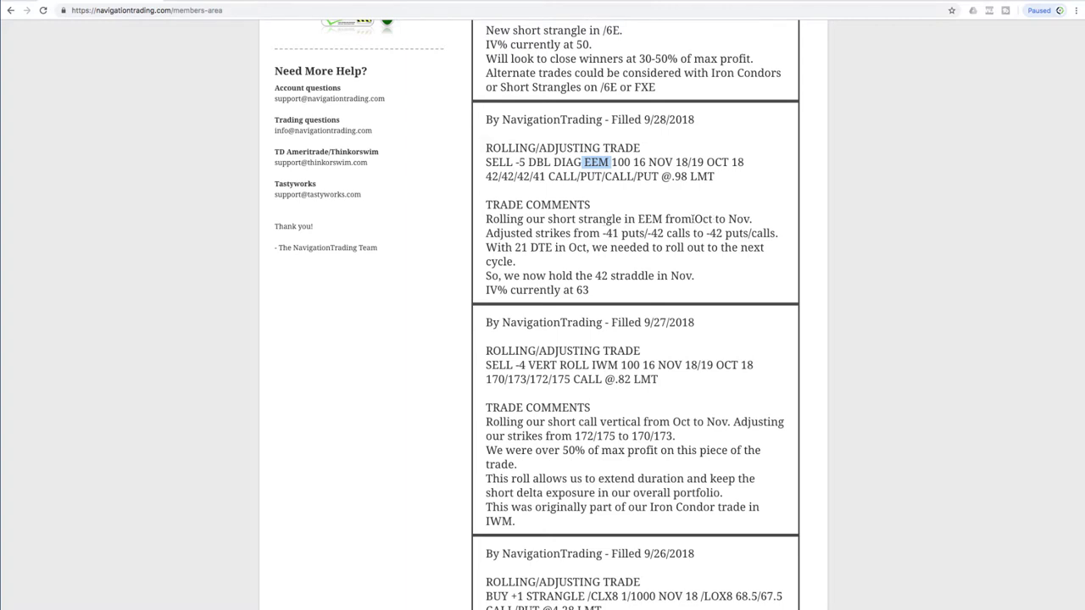
pyautogui.moveTo(695, 219); pyautogui.dragTo(753, 220)
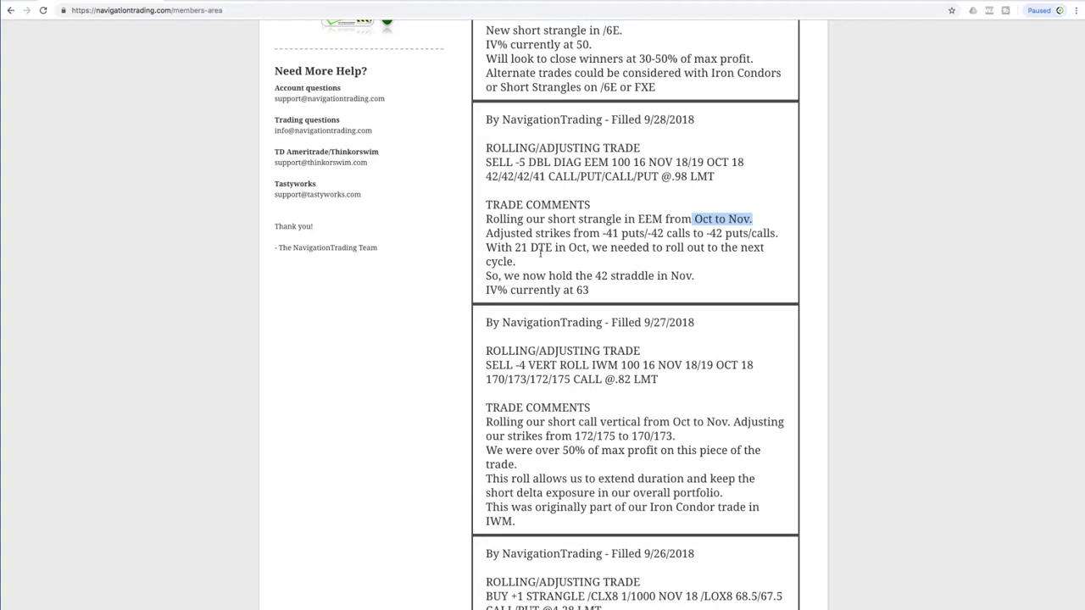
pyautogui.moveTo(515, 247); pyautogui.dragTo(588, 248)
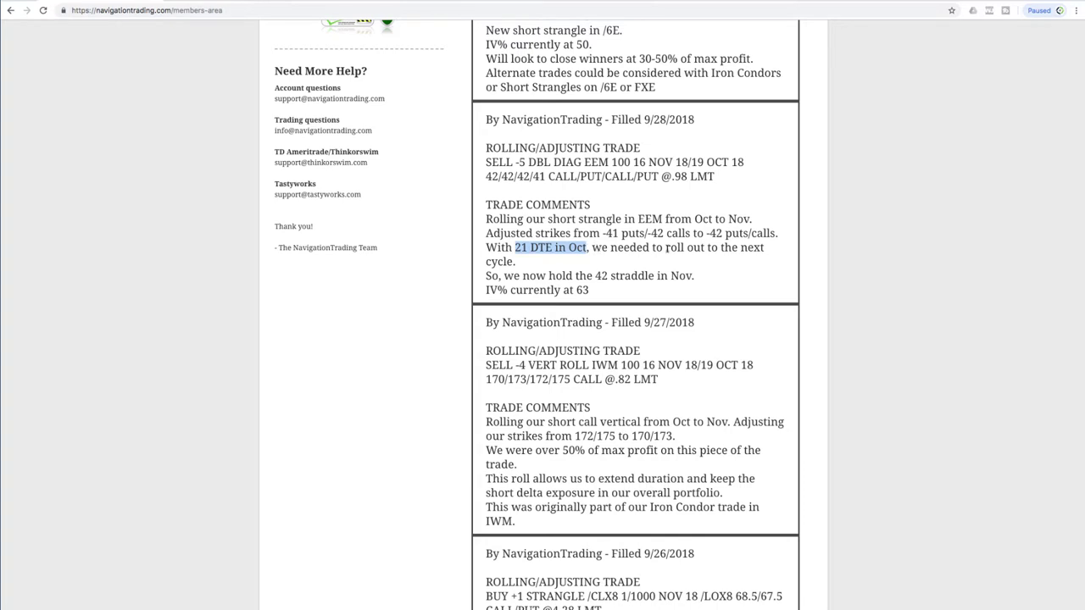
# - In the 9/28/2018 EEM rolling alert, highlight "roll out to the next cycle" and "42 straddle in Nov."
pyautogui.moveTo(667, 247); pyautogui.dragTo(761, 264)
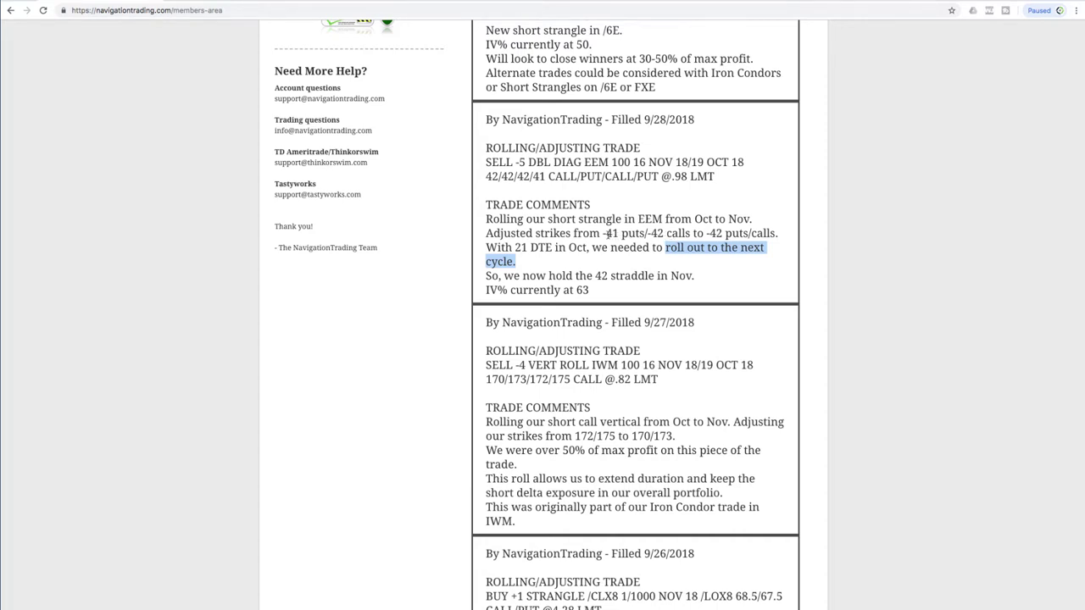
pyautogui.click(625, 273)
pyautogui.moveTo(594, 276); pyautogui.dragTo(701, 281)
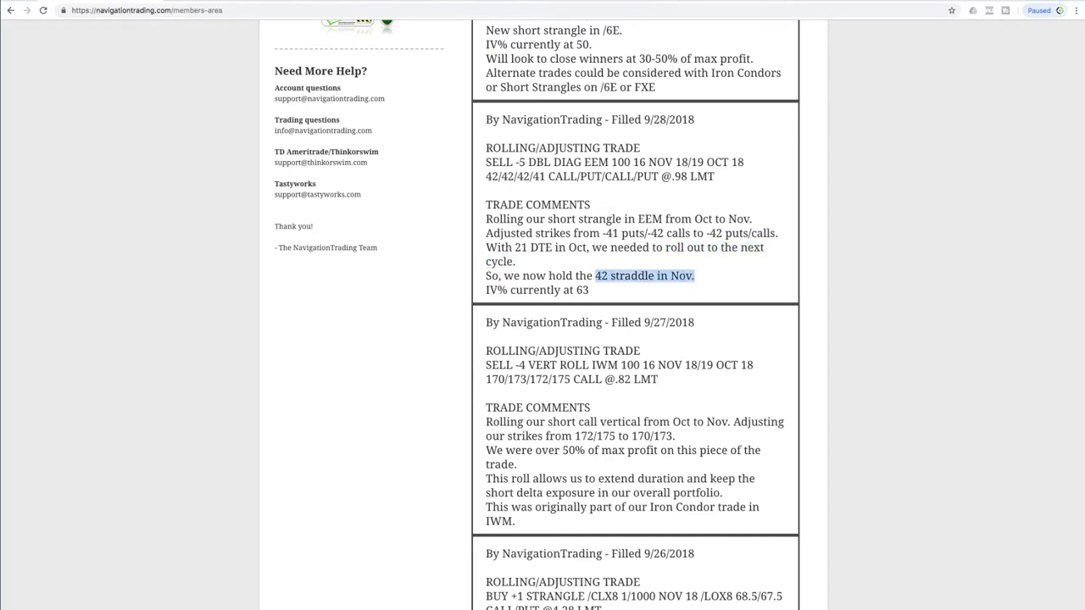
# - Switch to thinkorswim, view the EEM price chart from the current positions watchlist, and open the EEM risk profile
pyautogui.press('super+Tab')
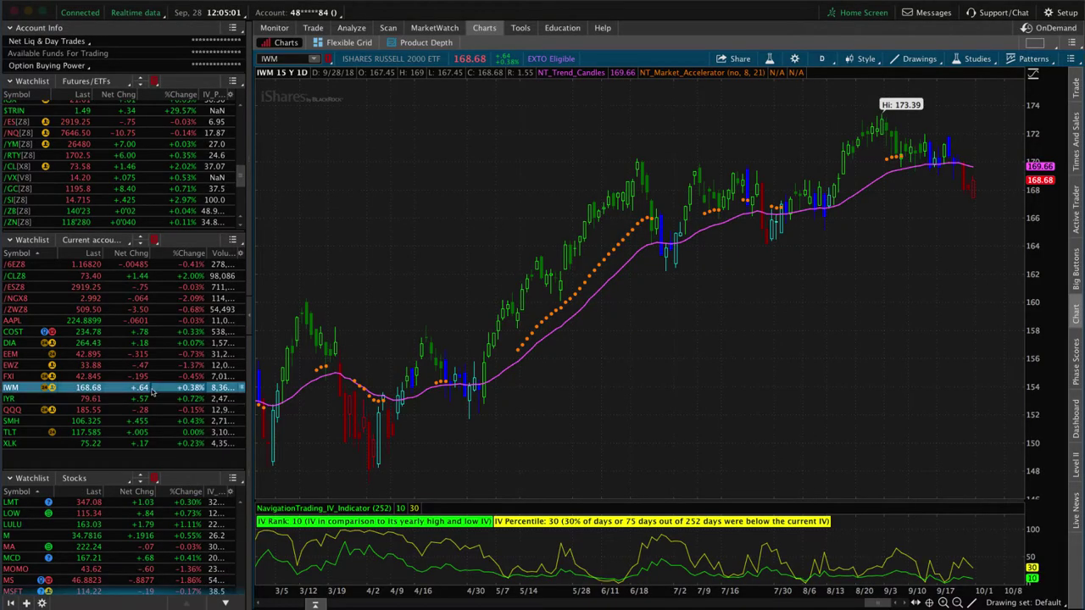
pyautogui.click(161, 354)
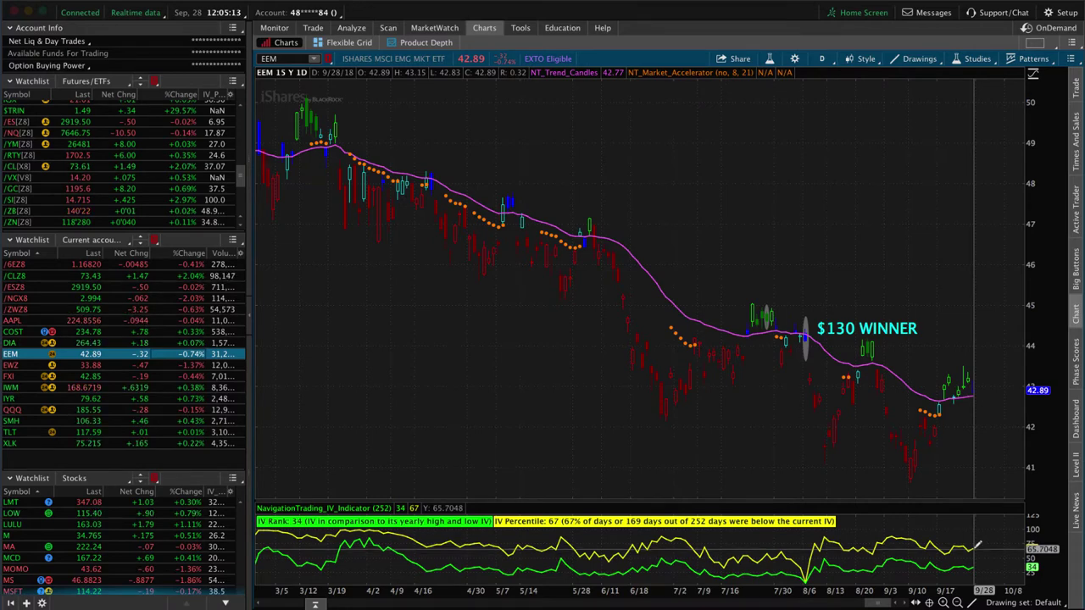
pyautogui.click(352, 28)
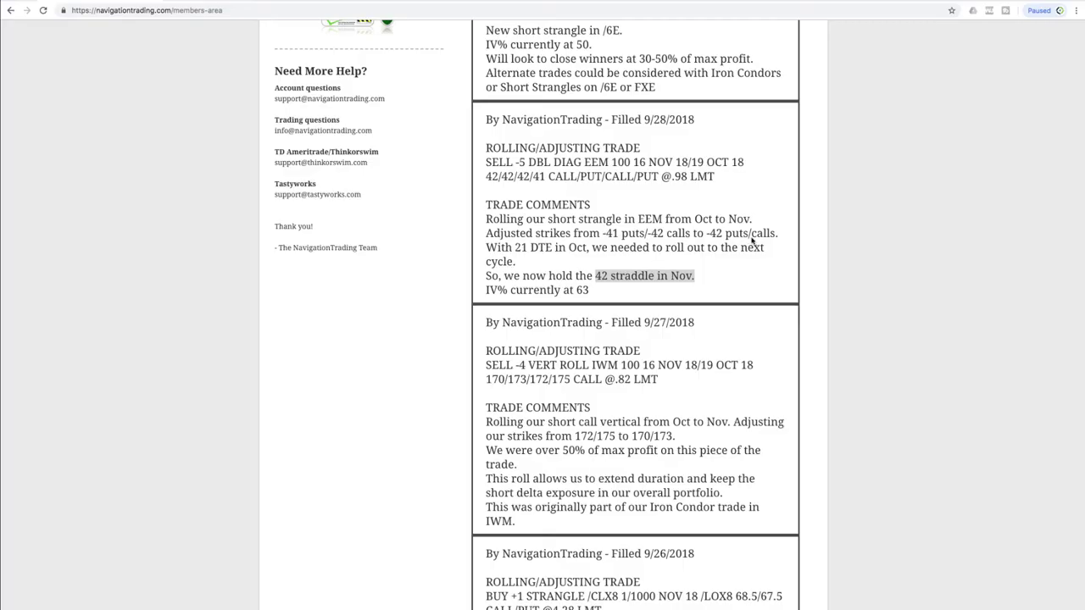
# - On the members page, find the 9/28/2018 /6EZ8 opening trade alert and highlight "/6E" and "IV% currently at 50"
pyautogui.scroll(2, 754, 239)
pyautogui.scroll(3, 755, 239)
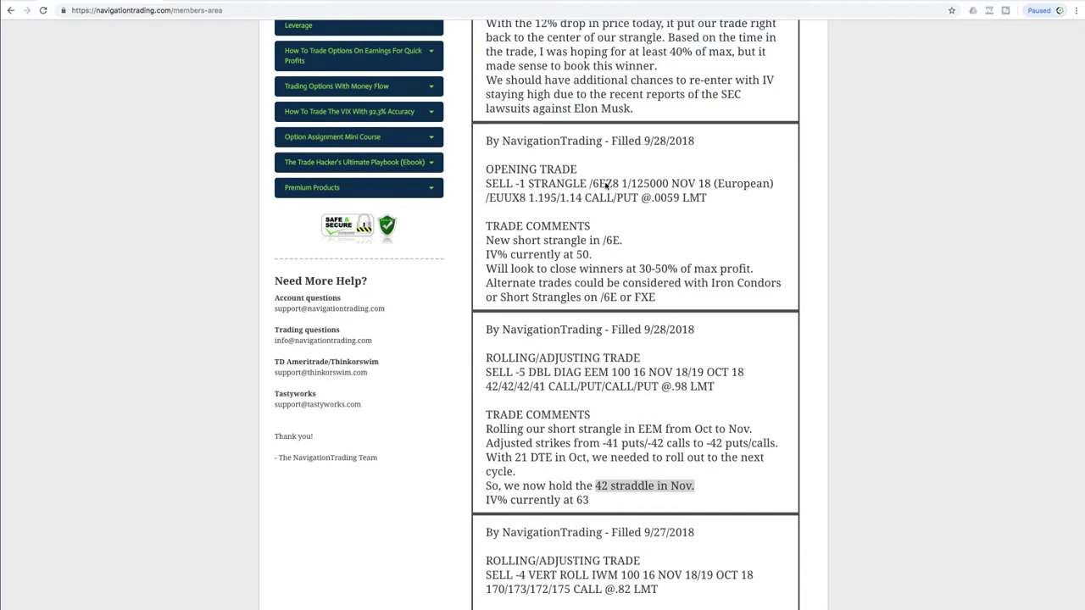
pyautogui.moveTo(587, 183); pyautogui.dragTo(607, 183)
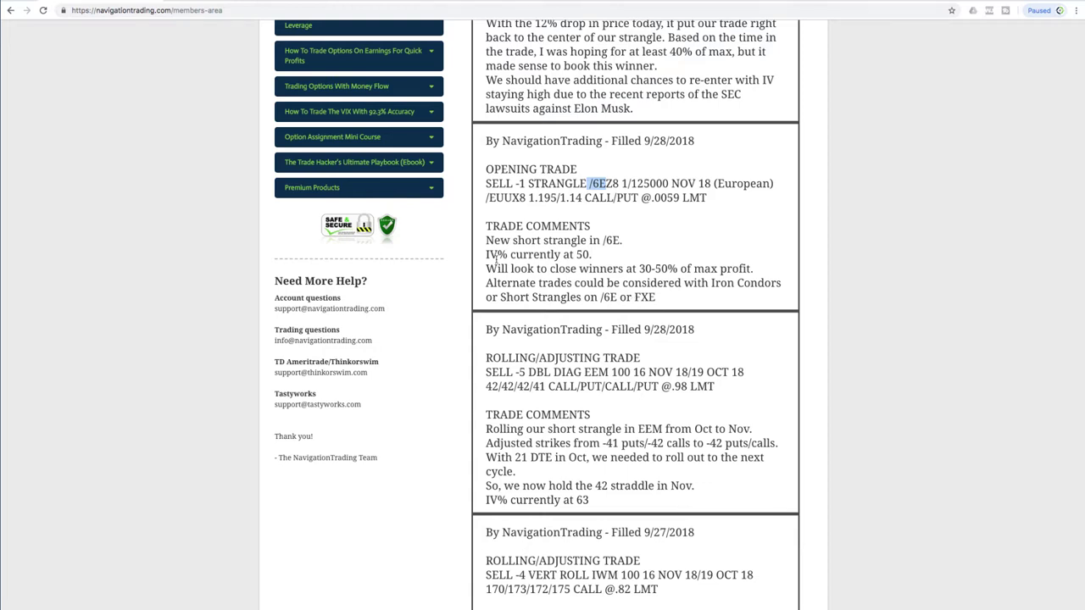
pyautogui.moveTo(487, 255); pyautogui.dragTo(590, 254)
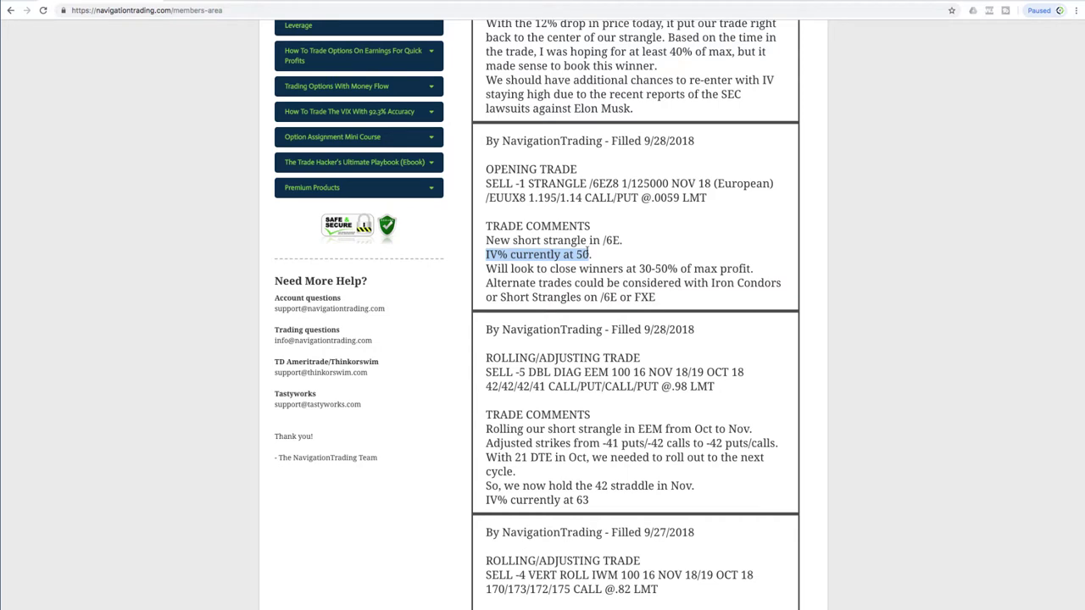
pyautogui.moveTo(587, 250); pyautogui.dragTo(591, 252)
# - In the /6EZ8 opening alert, highlight the 30-50% profit target and the alternate trades on /6E or FXE
pyautogui.moveTo(638, 268); pyautogui.dragTo(679, 268)
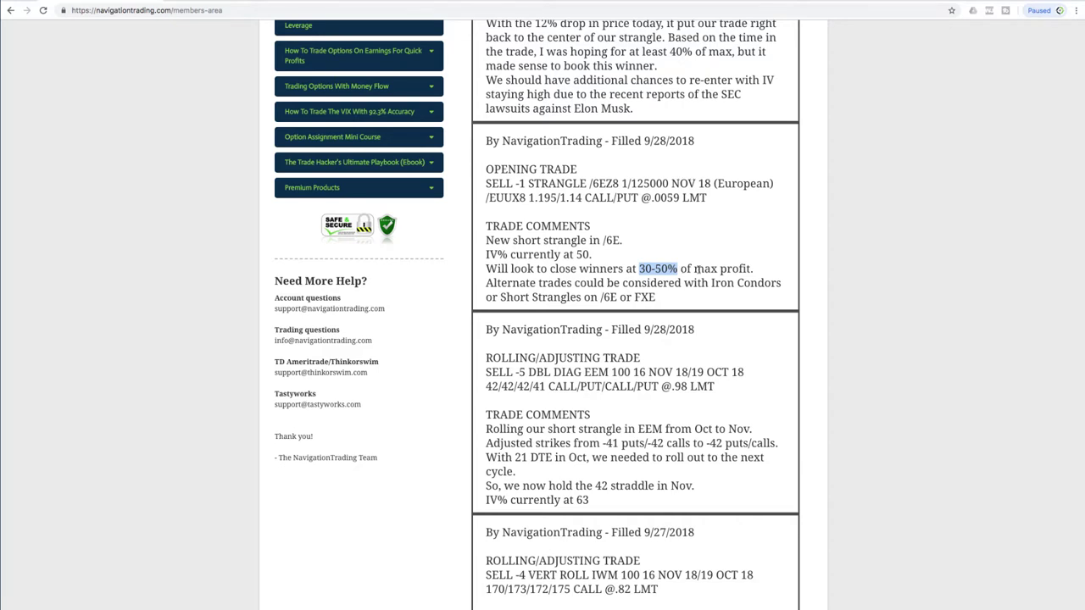
pyautogui.moveTo(712, 283); pyautogui.dragTo(753, 299)
pyautogui.click(602, 296)
pyautogui.moveTo(602, 297); pyautogui.dragTo(669, 300)
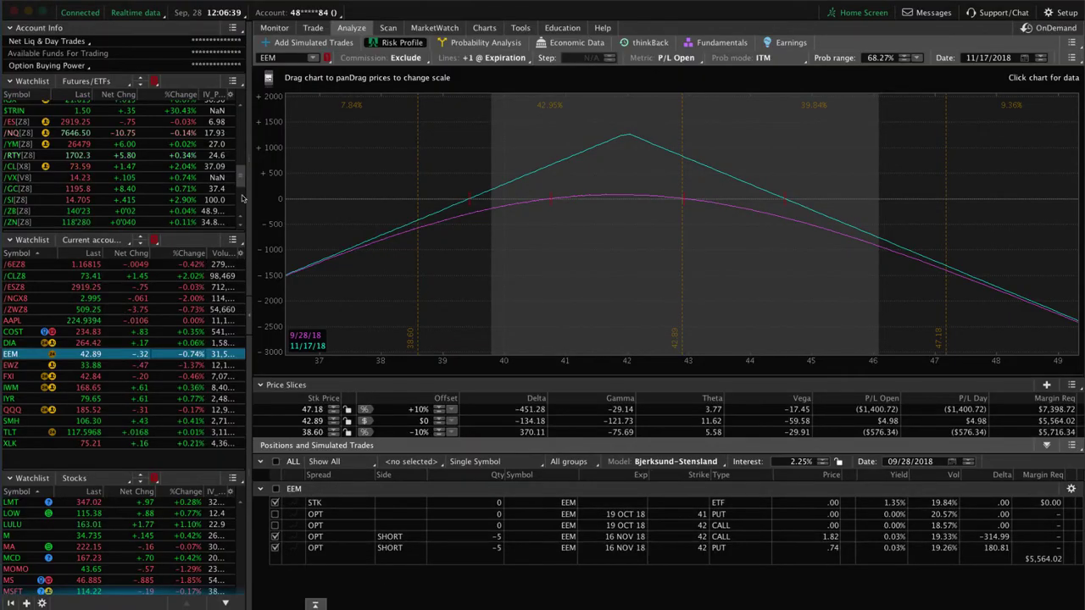
# - In thinkorswim, select FXE in the Futures/ETFs watchlist and examine its price chart and implied volatility
pyautogui.scroll(5, 241, 172)
pyautogui.scroll(5, 242, 172)
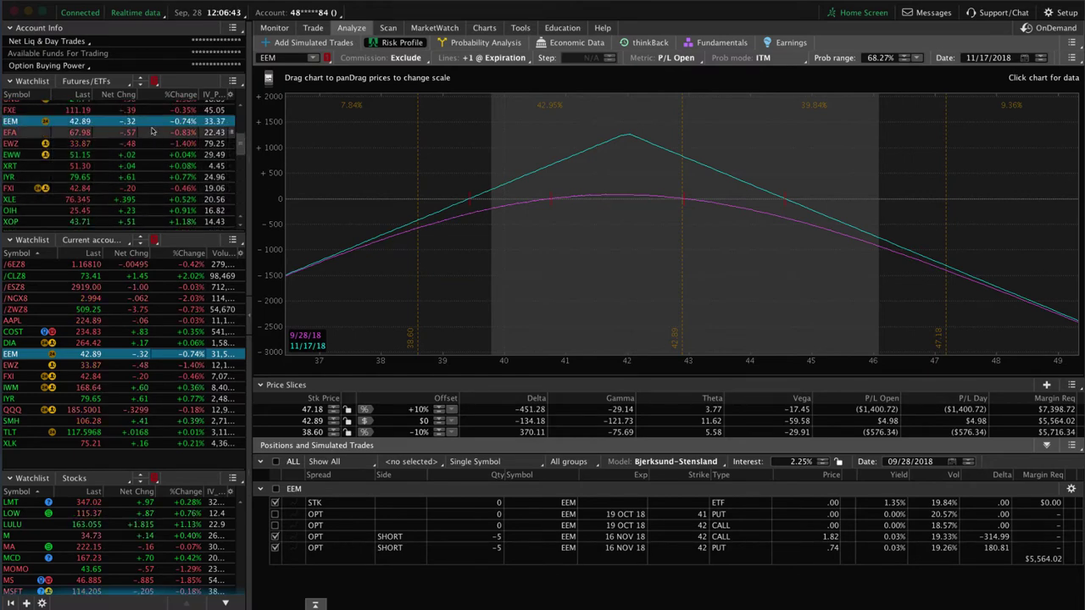
pyautogui.click(127, 110)
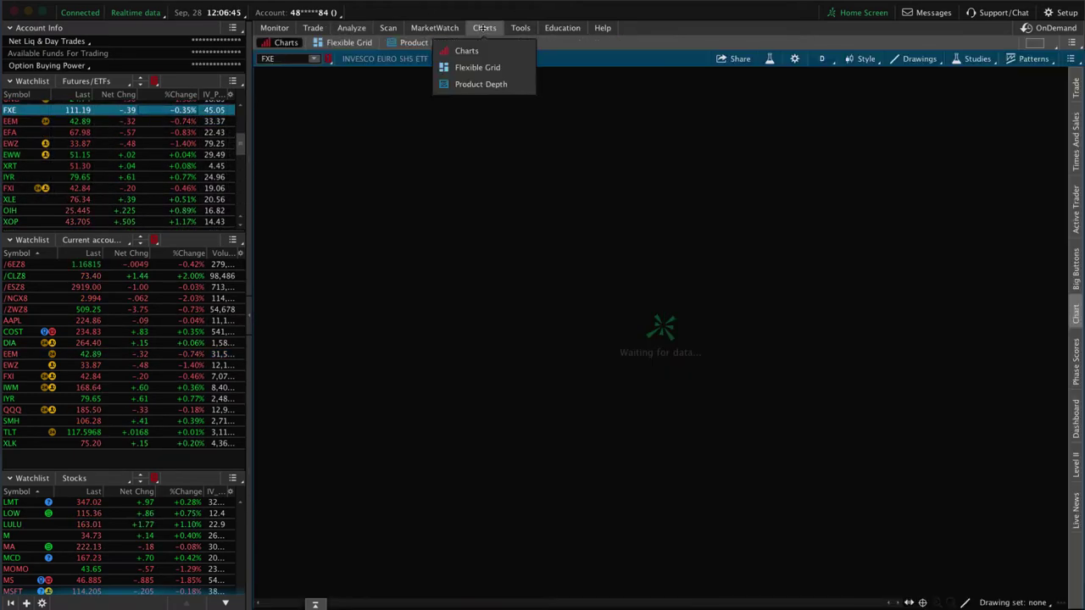
pyautogui.click(485, 28)
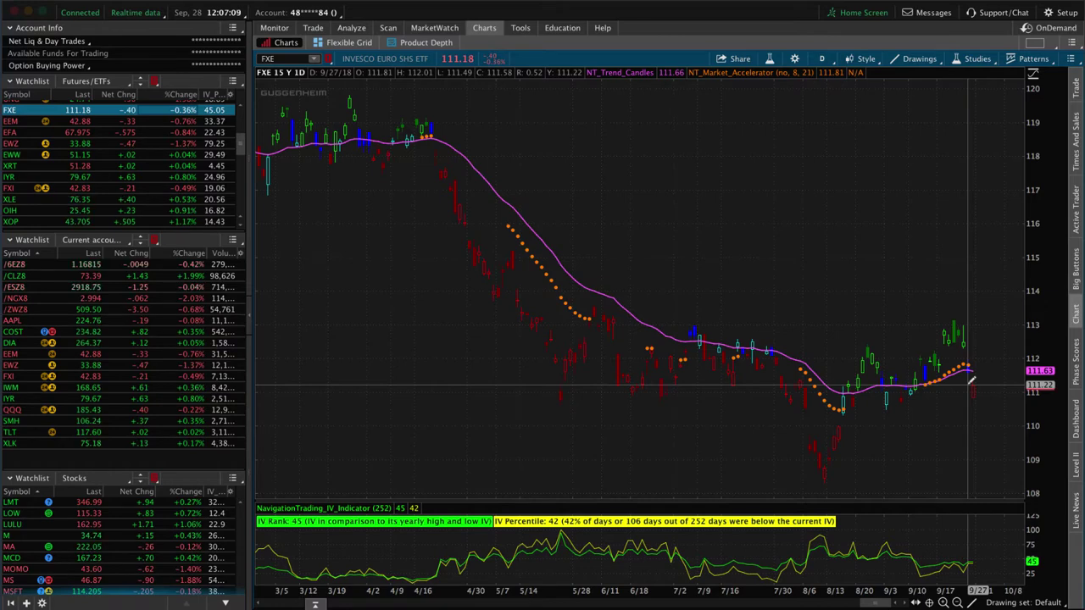
pyautogui.scroll(1, 971, 381)
pyautogui.scroll(-2, 972, 381)
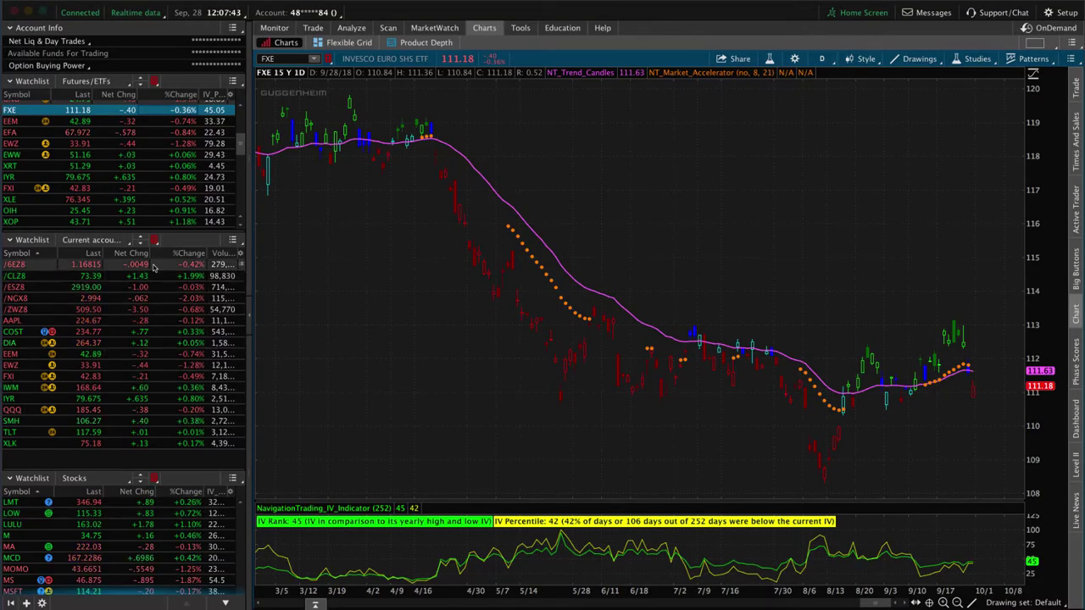
# - Select /6EZ8 in the current positions watchlist and examine the short strangle's risk profile around its breakevens
pyautogui.click(153, 268)
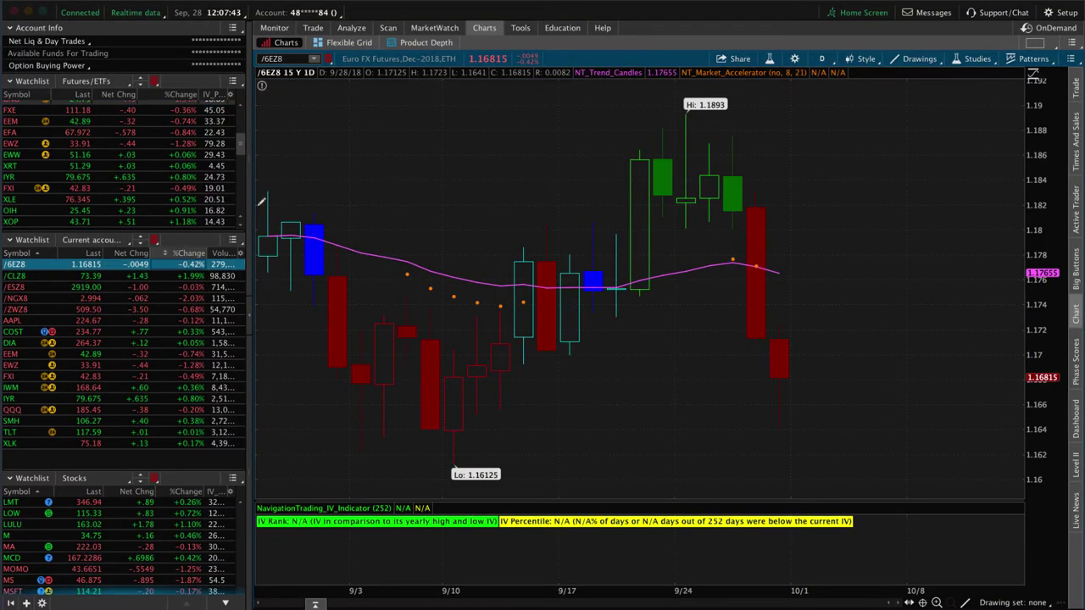
pyautogui.click(357, 29)
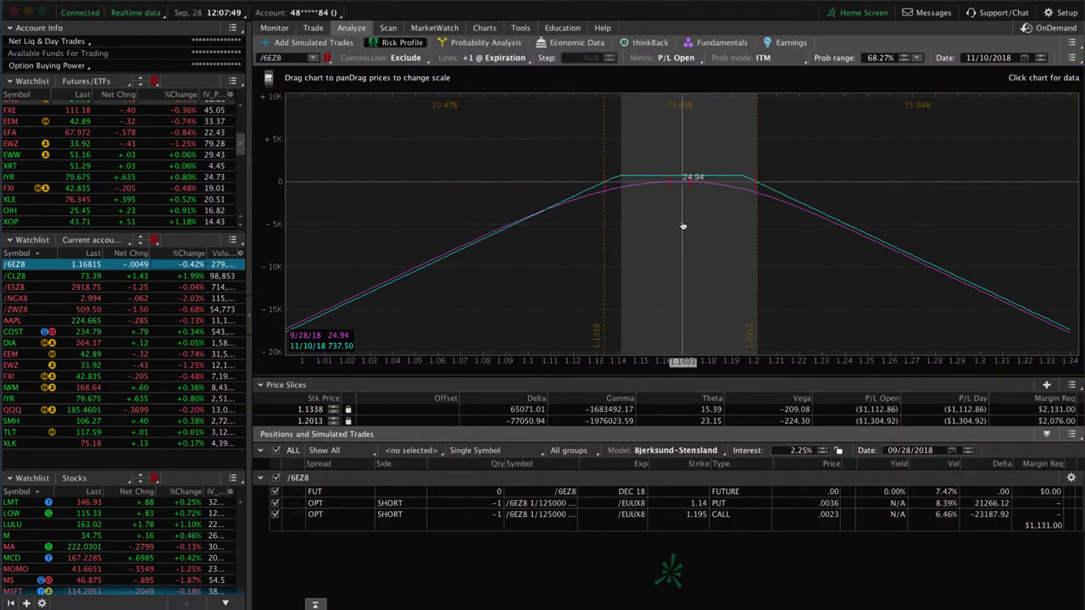
pyautogui.scroll(2, 516, 335)
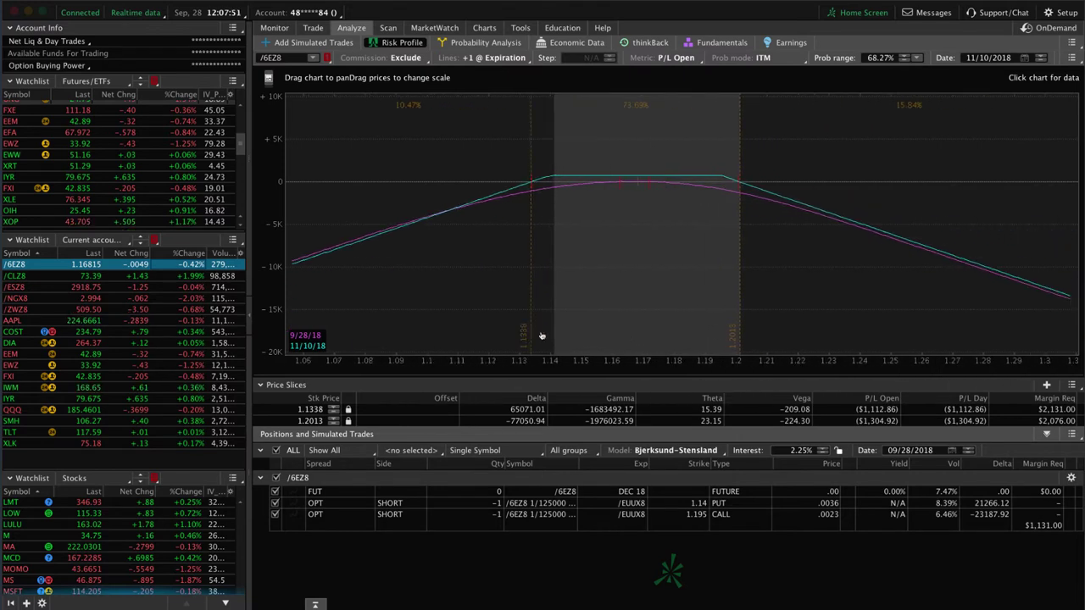
pyautogui.scroll(2, 515, 335)
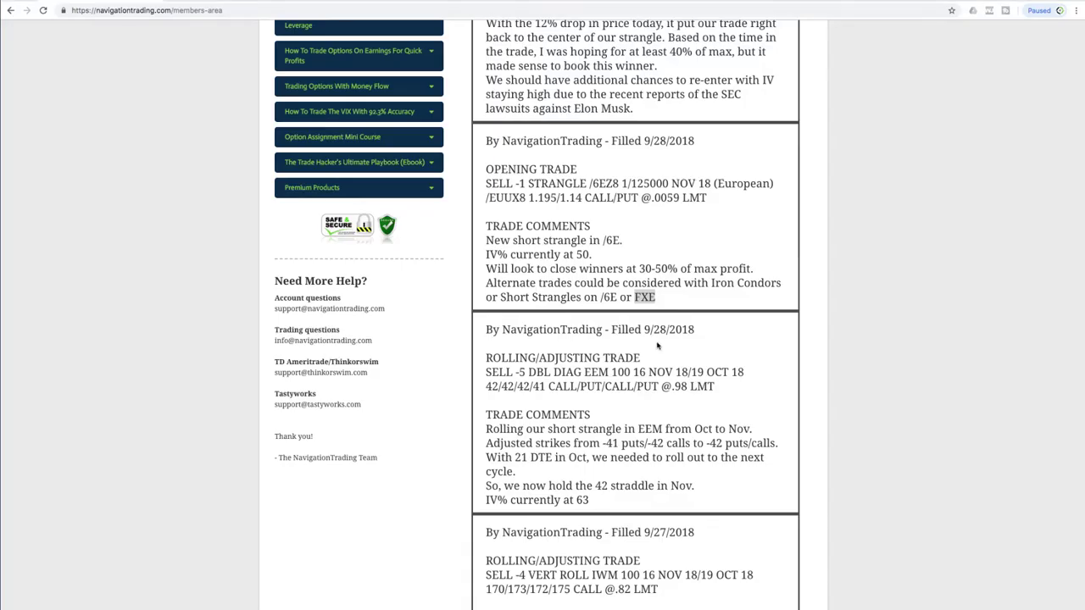
# - In the TSLA closing trade alert on the members page, highlight "12% drop" and "SEC lawsuits against Elon Musk."
pyautogui.scroll(8, 653, 339)
pyautogui.scroll(-2, 649, 337)
pyautogui.scroll(-1, 649, 336)
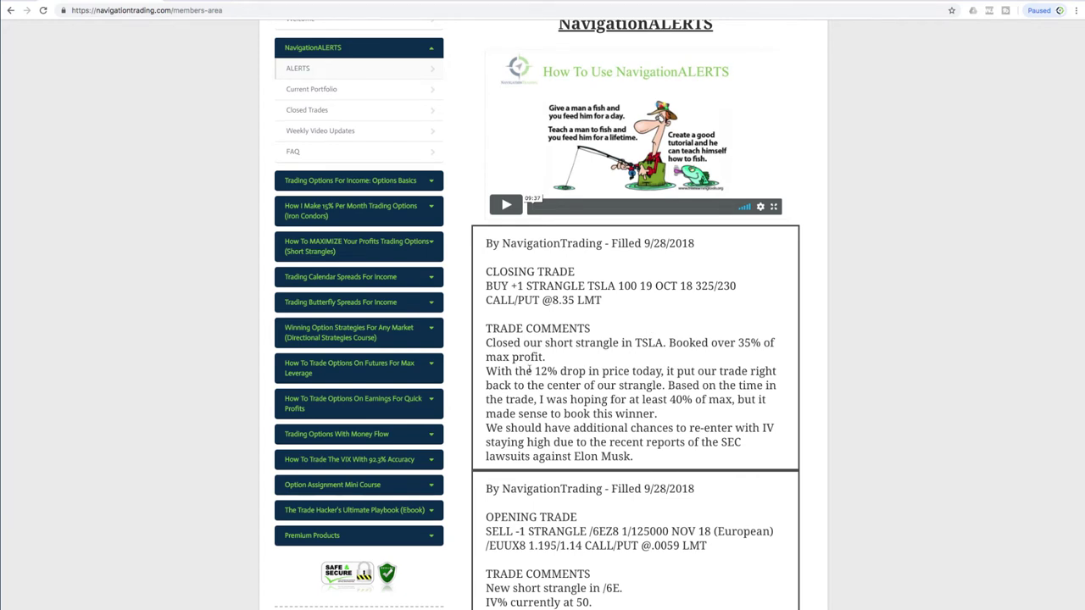
pyautogui.moveTo(532, 370); pyautogui.dragTo(588, 370)
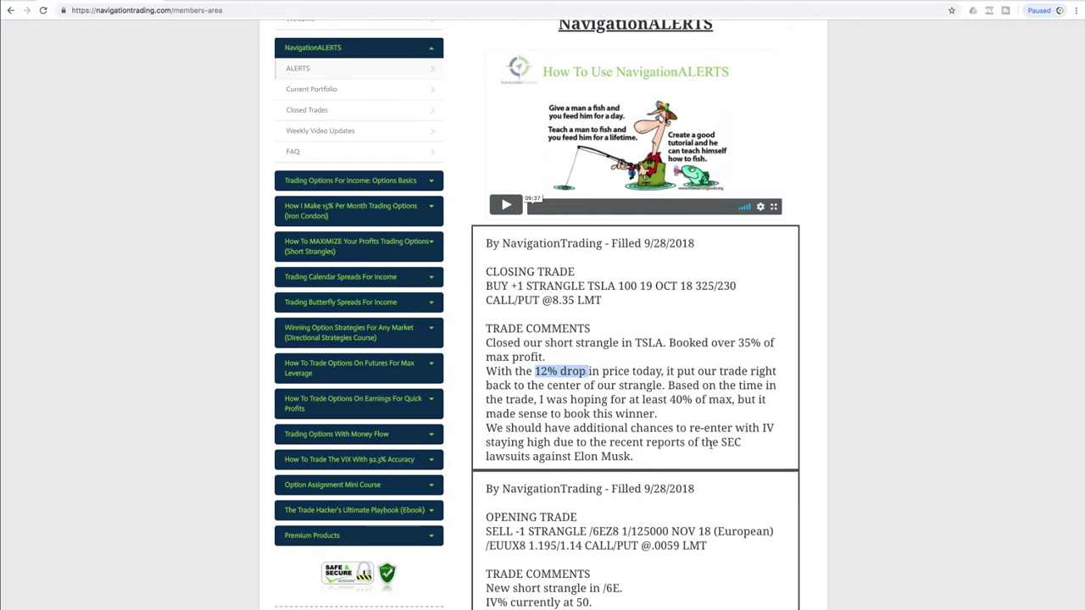
pyautogui.moveTo(721, 442); pyautogui.dragTo(751, 456)
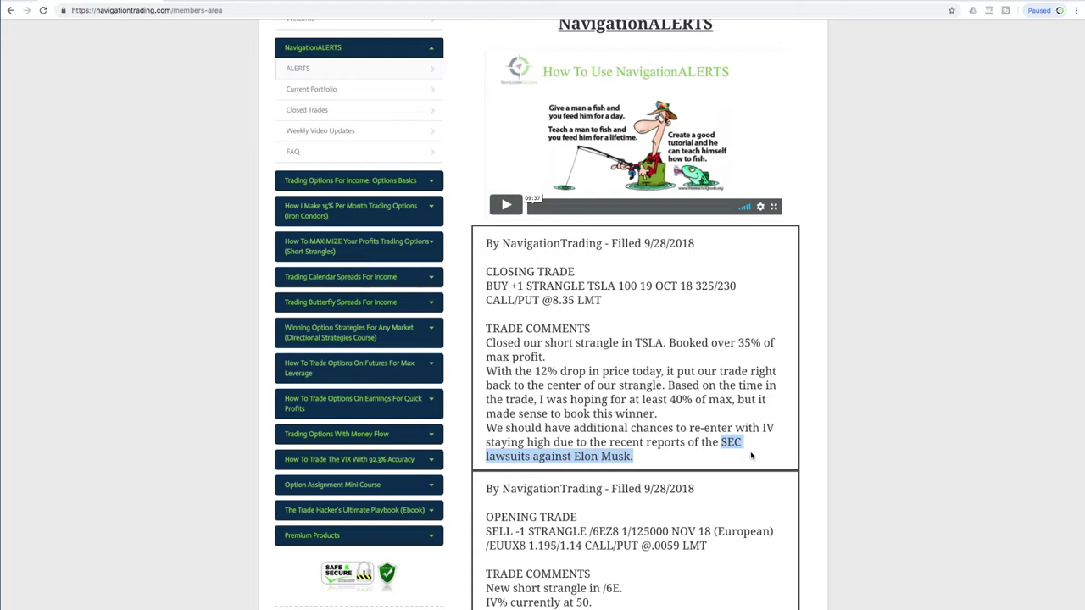
pyautogui.scroll(1, 750, 456)
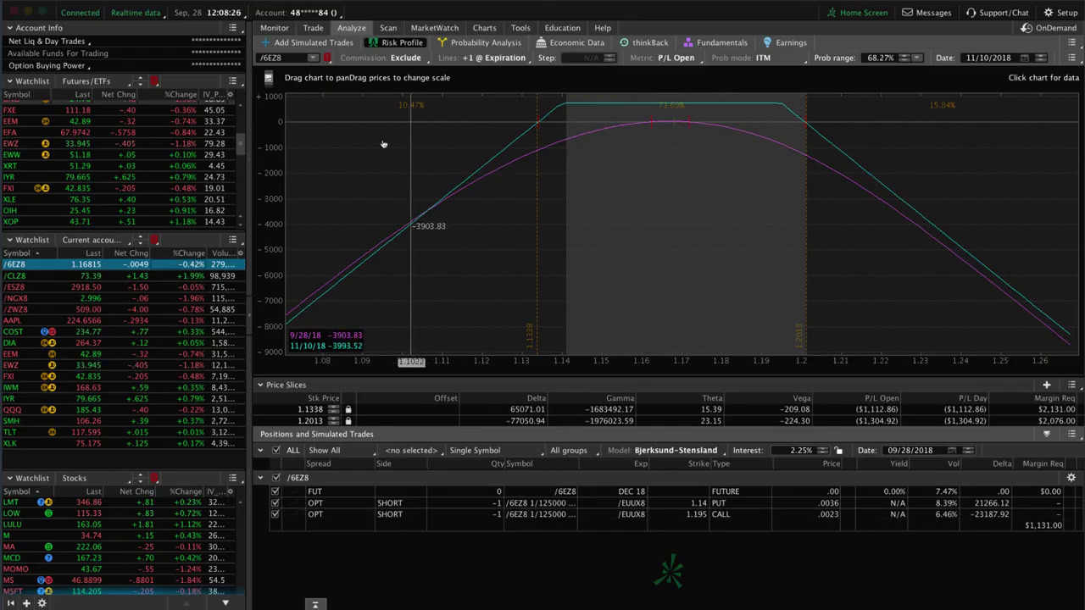
# - In thinkorswim, load TSLA in the price chart and examine its price move and implied volatility
pyautogui.click(484, 27)
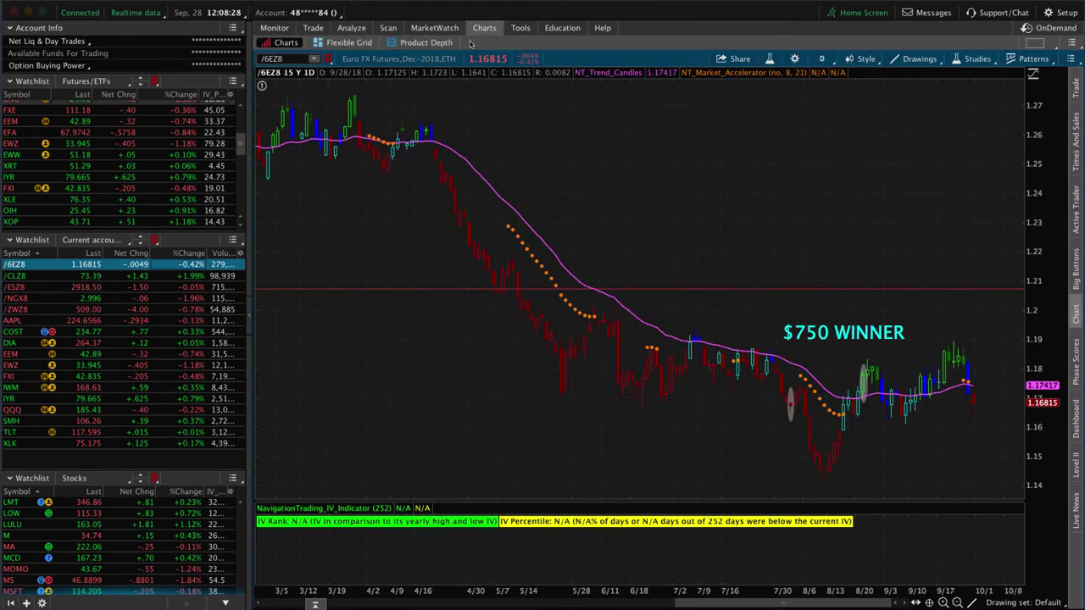
pyautogui.click(299, 58)
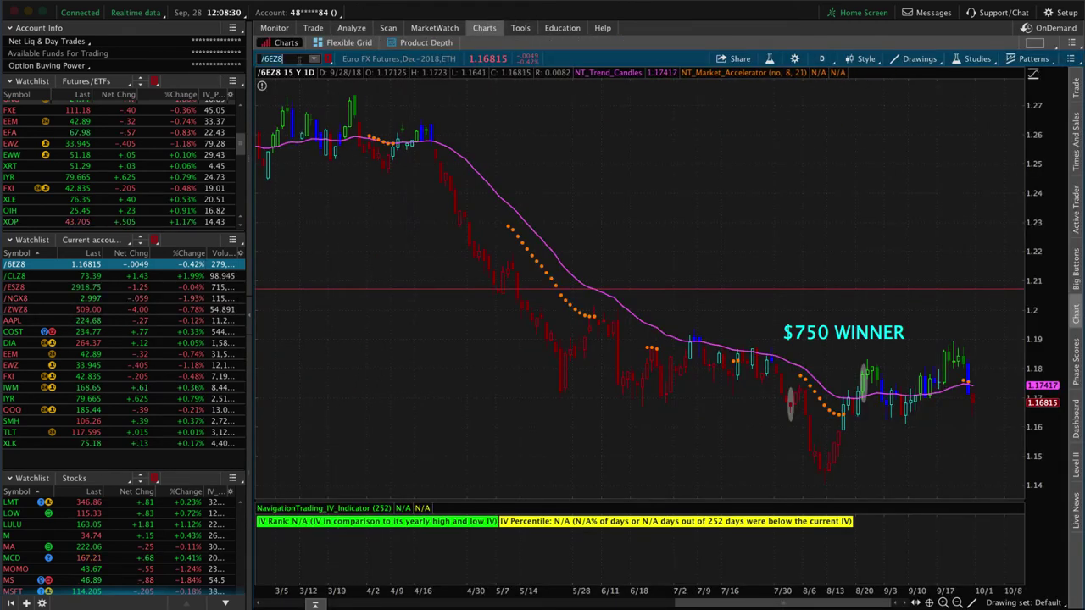
pyautogui.write('TSLA')
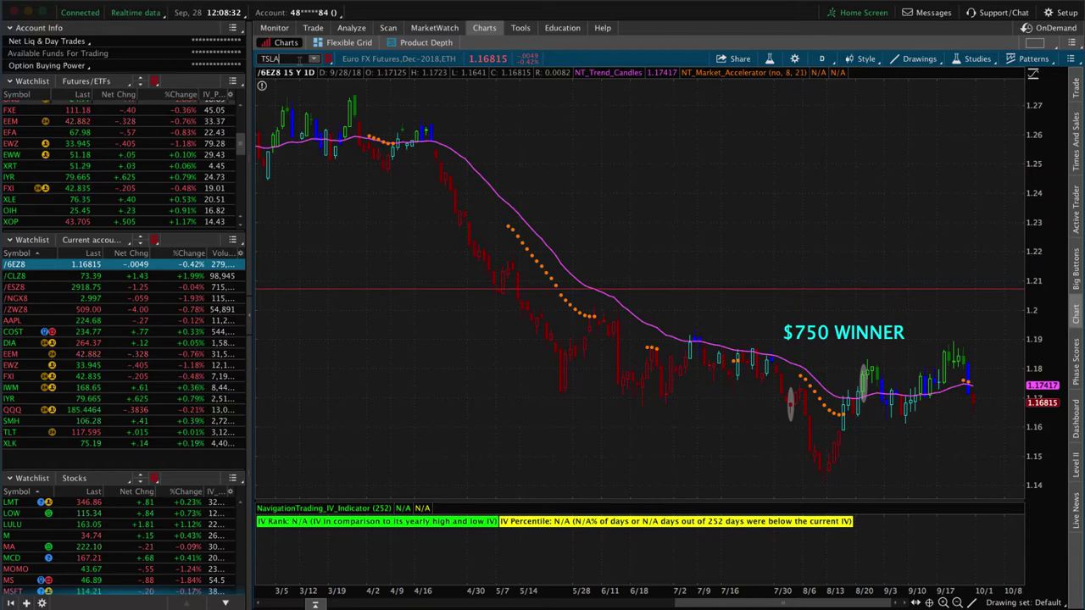
pyautogui.press('Return')
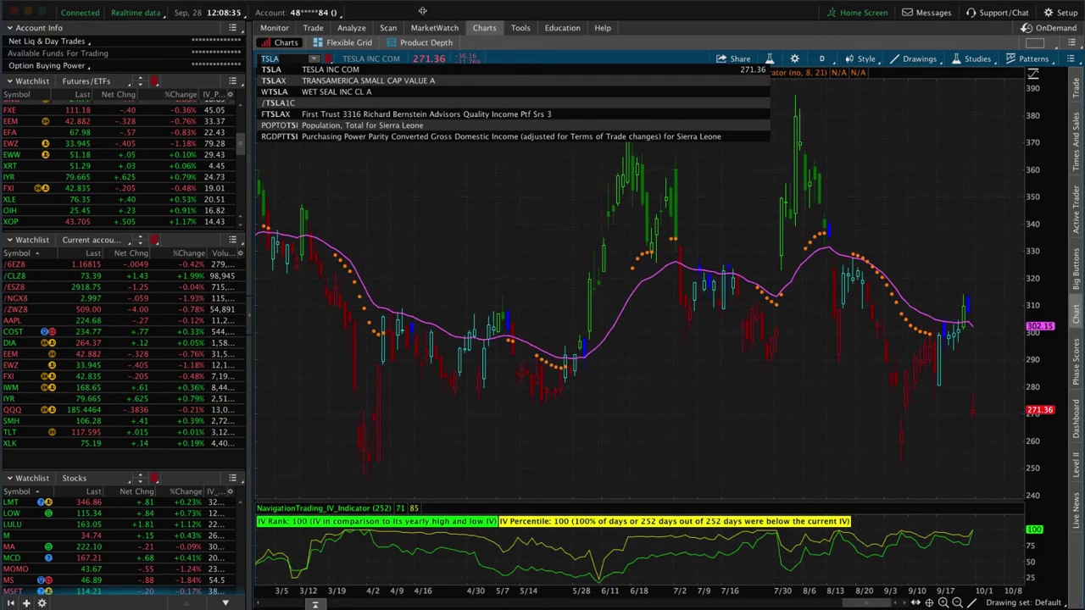
pyautogui.click(788, 333)
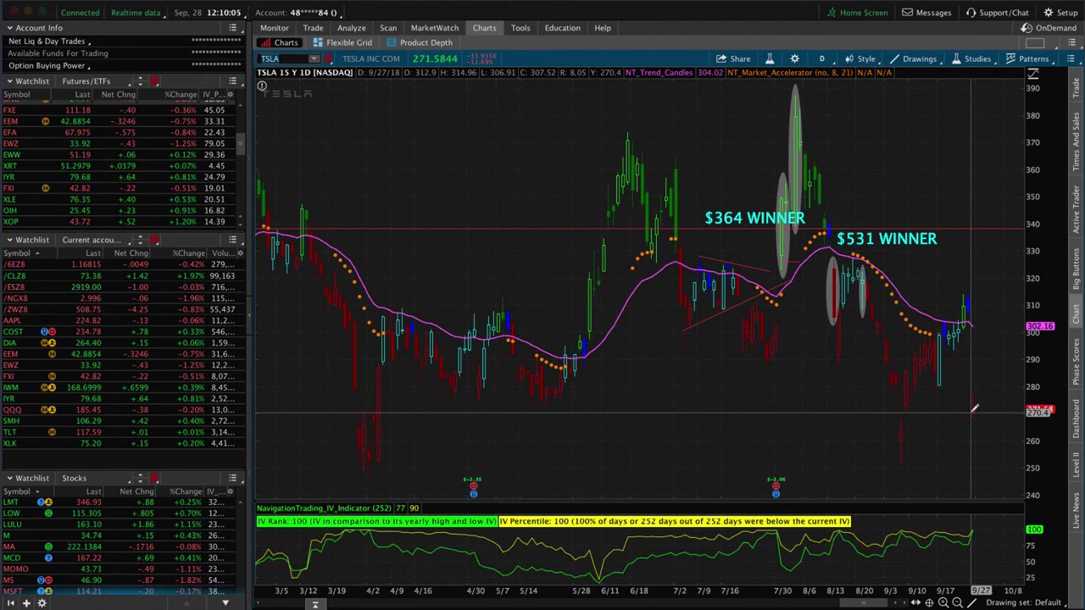
# - Select /ESZ8 in the current positions watchlist, open its risk profile, and select the short October 2925 call leg
pyautogui.click(349, 28)
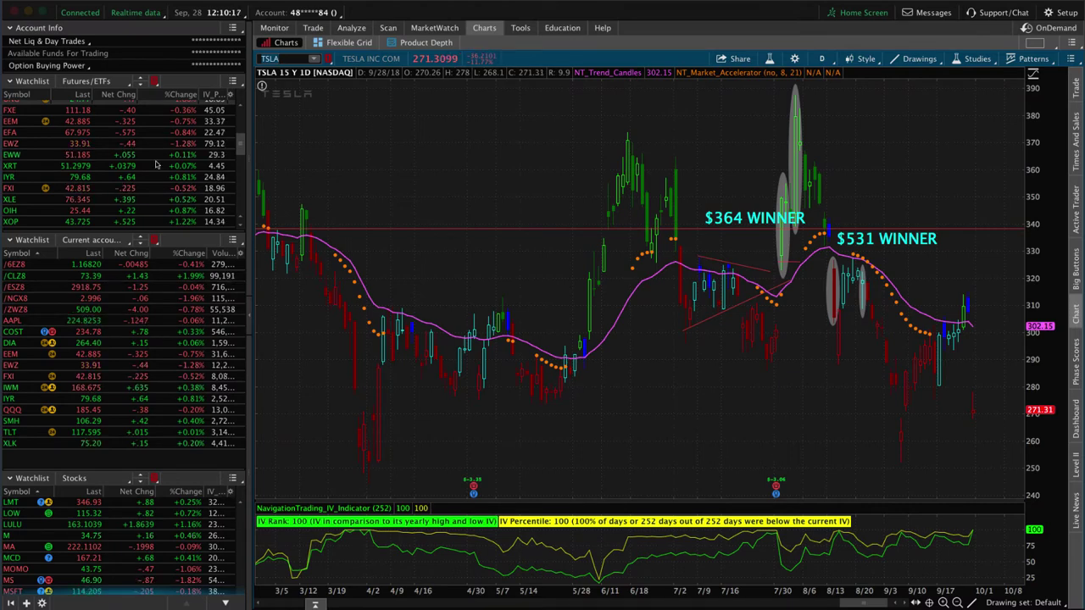
pyautogui.click(36, 292)
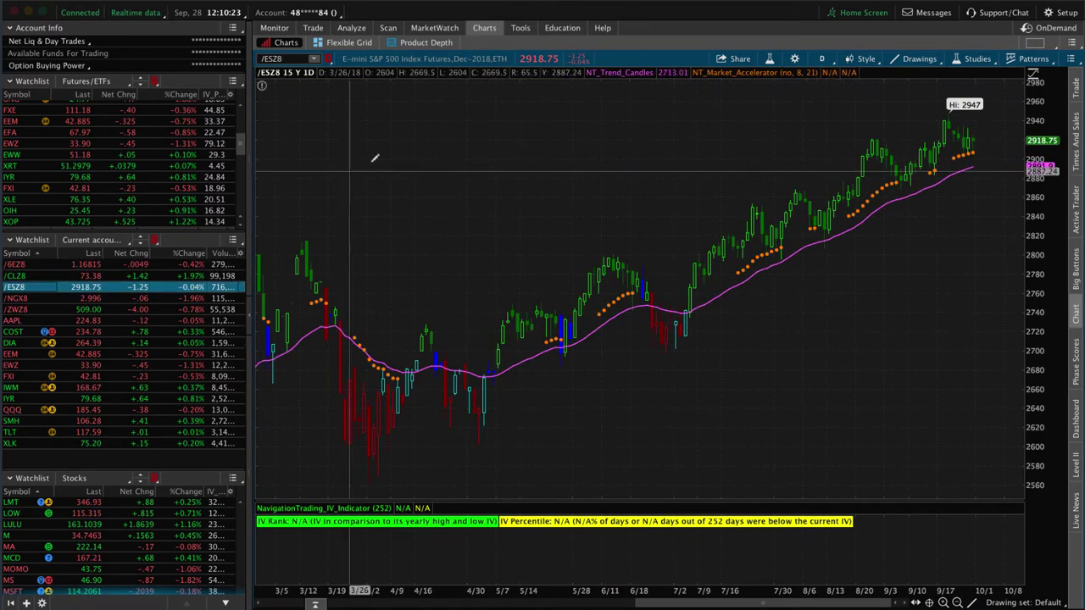
pyautogui.click(351, 28)
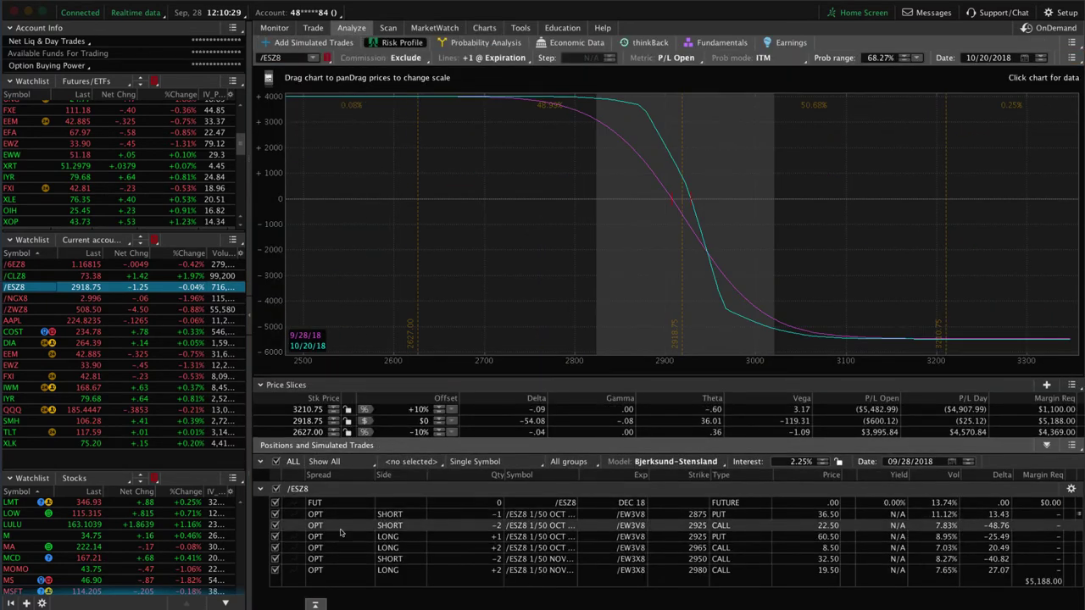
pyautogui.click(382, 524)
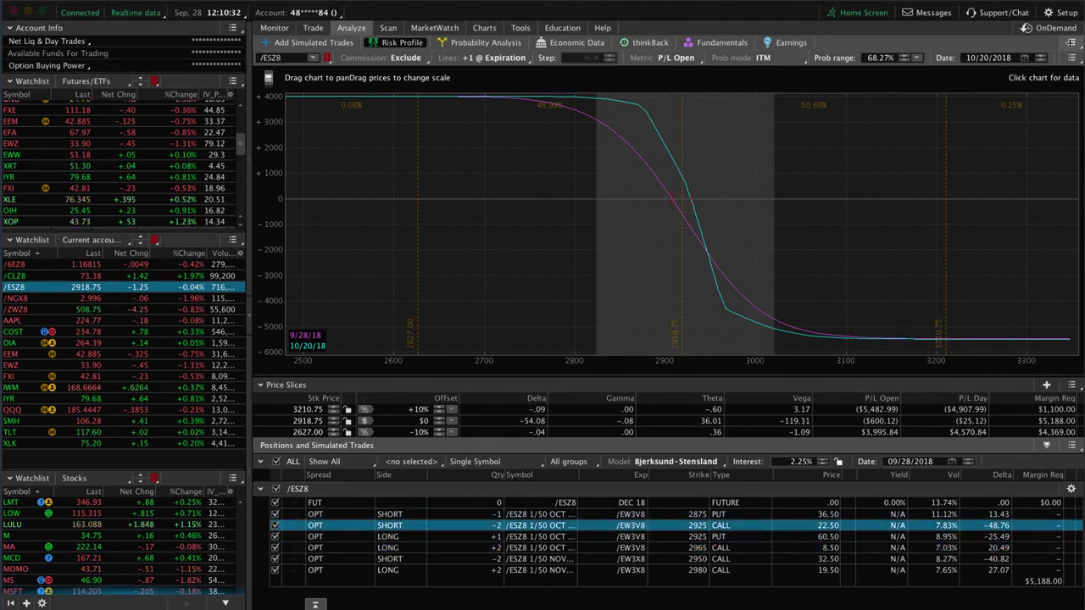
# - Reset the risk profile page to the system default and accept losing unsaved adjustments
pyautogui.click(1071, 43)
pyautogui.click(1043, 73)
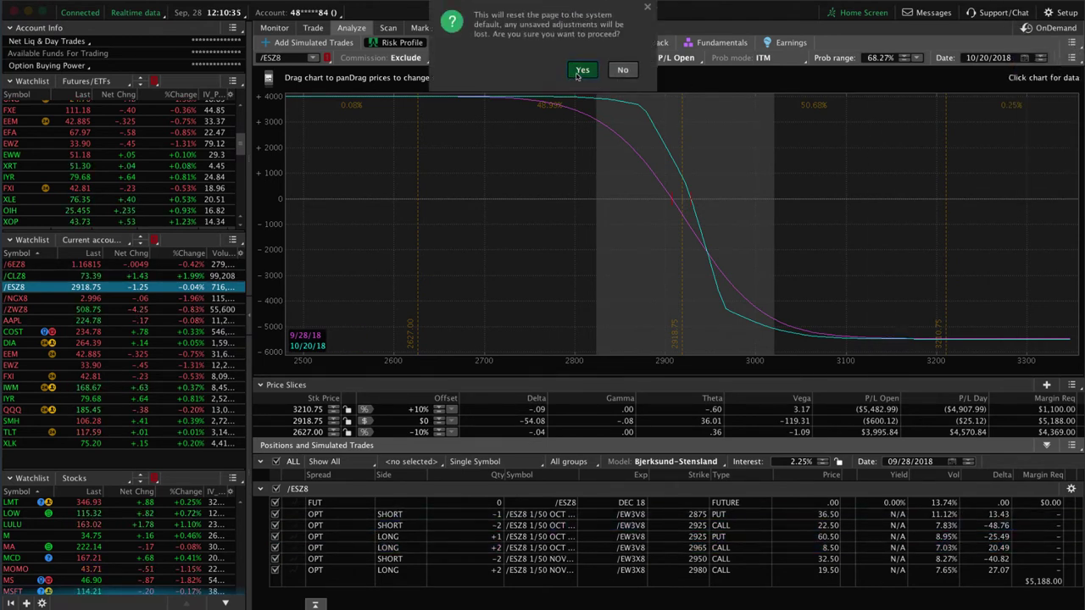
pyautogui.click(582, 70)
# - Exclude the four October /ESZ8 option legs so only the November 2950/2980 call vertical is plotted around its strikes
pyautogui.click(274, 548)
pyautogui.click(275, 537)
pyautogui.click(275, 526)
pyautogui.click(275, 514)
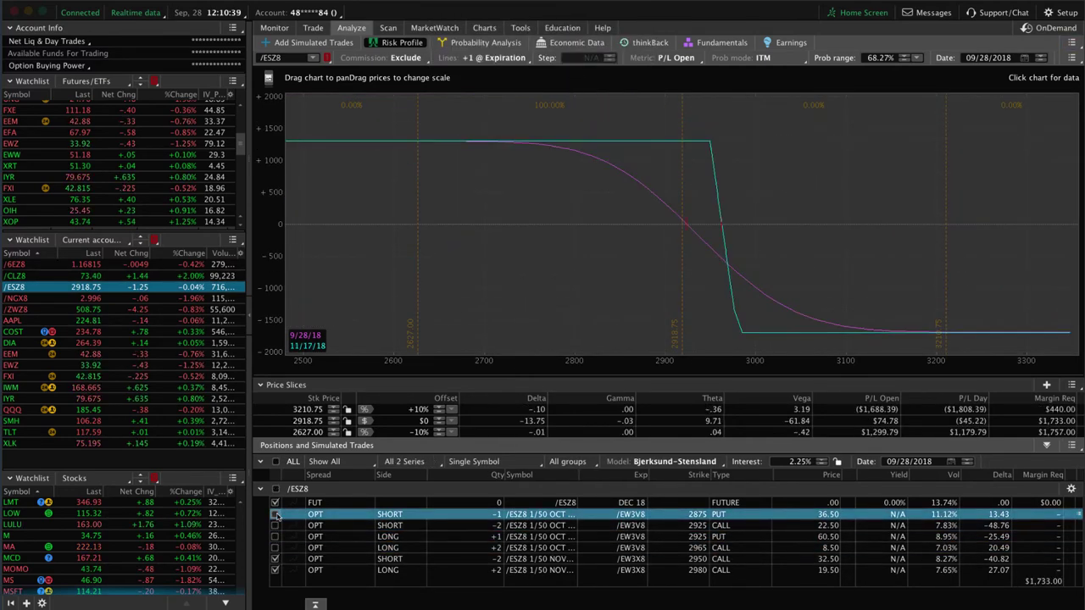
pyautogui.moveTo(733, 373); pyautogui.dragTo(601, 331)
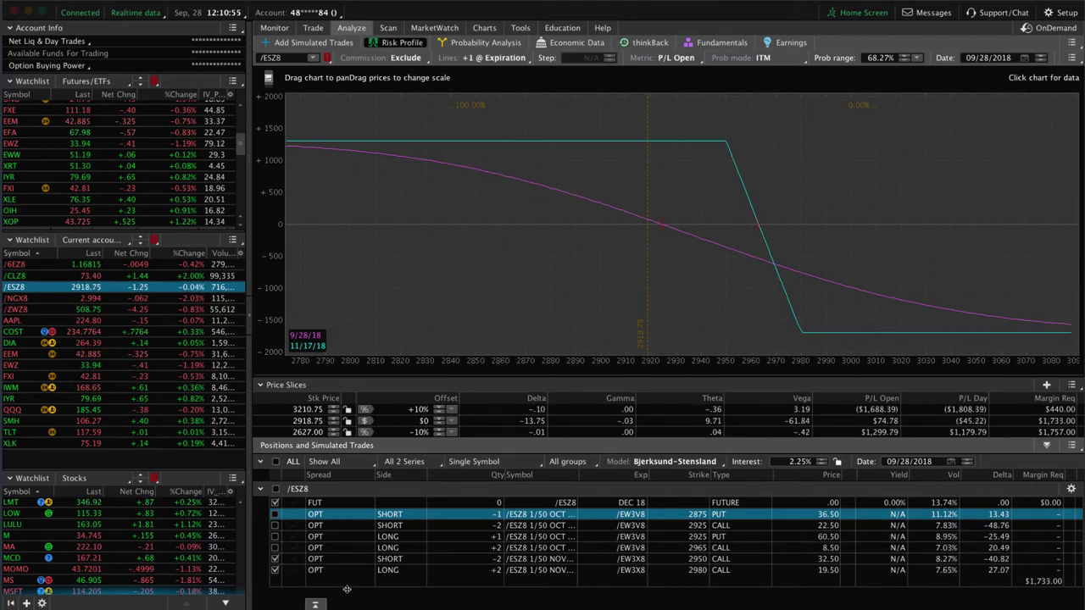
# - Plot only the October 2925/2965 /ESZ8 call vertical in place of the November call vertical
pyautogui.click(274, 570)
pyautogui.click(275, 559)
pyautogui.click(275, 549)
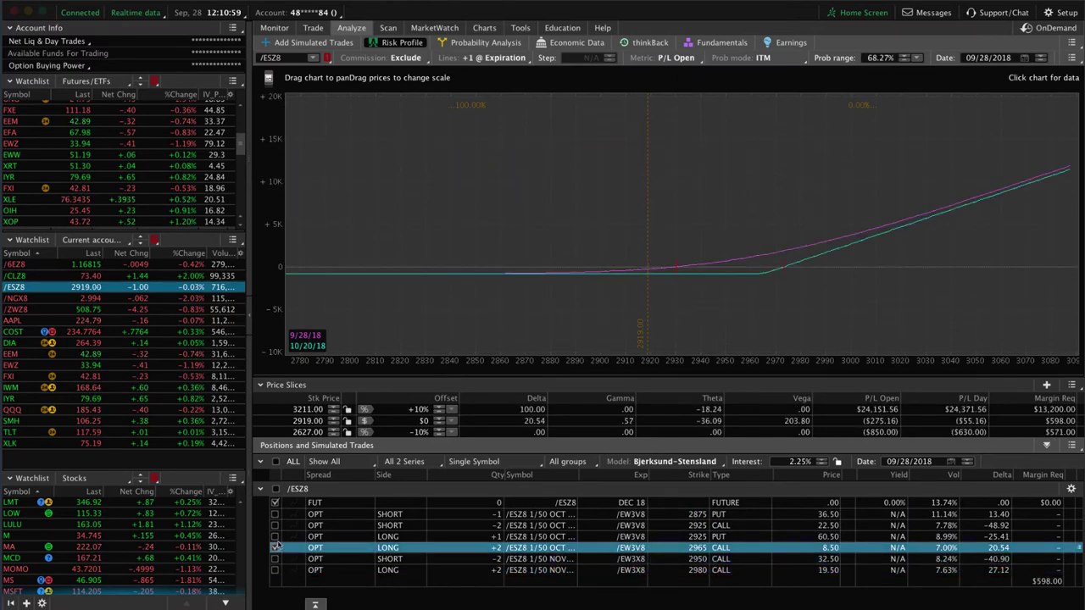
pyautogui.click(275, 525)
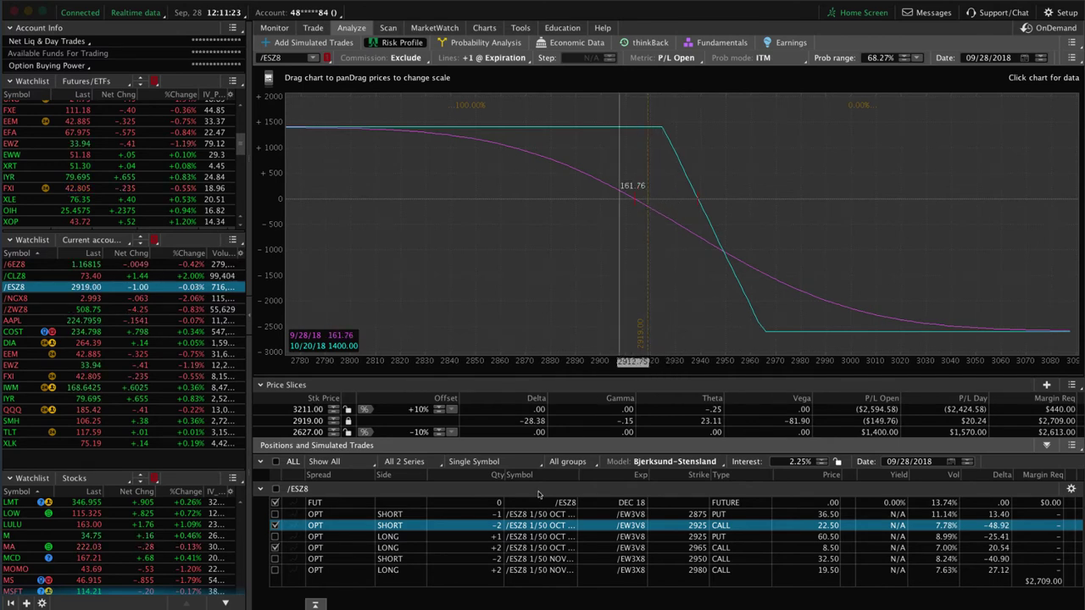
# - Exclude the October call legs and plot only the October 2875/2925 /ESZ8 put vertical
pyautogui.click(274, 526)
pyautogui.click(274, 548)
pyautogui.click(275, 515)
pyautogui.click(276, 537)
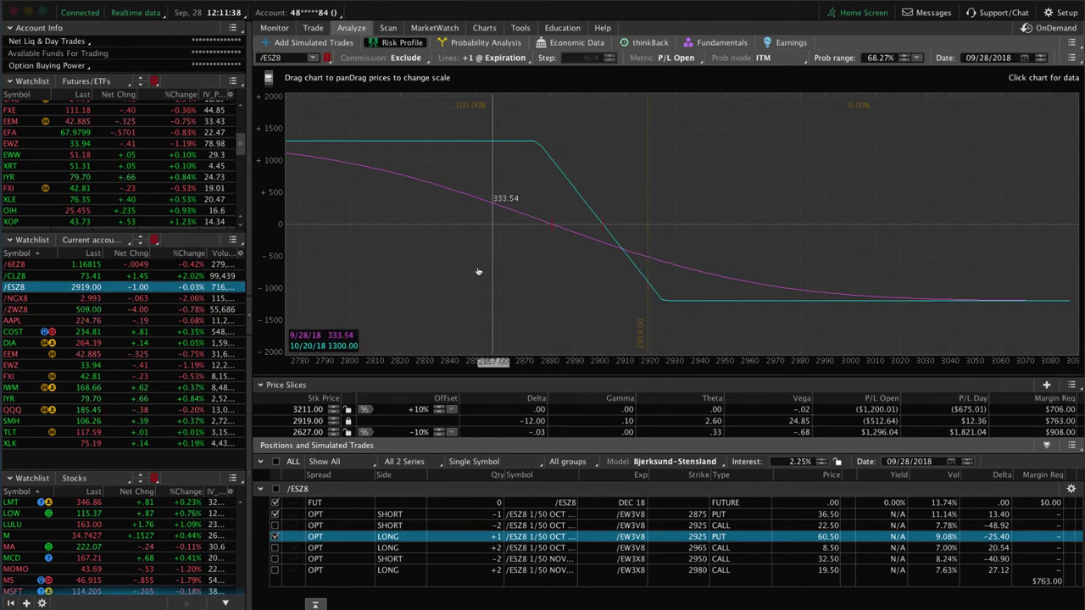
# - Examine the risk profiles of the /NGX8 and AAPL positions from the current positions watchlist
pyautogui.click(193, 300)
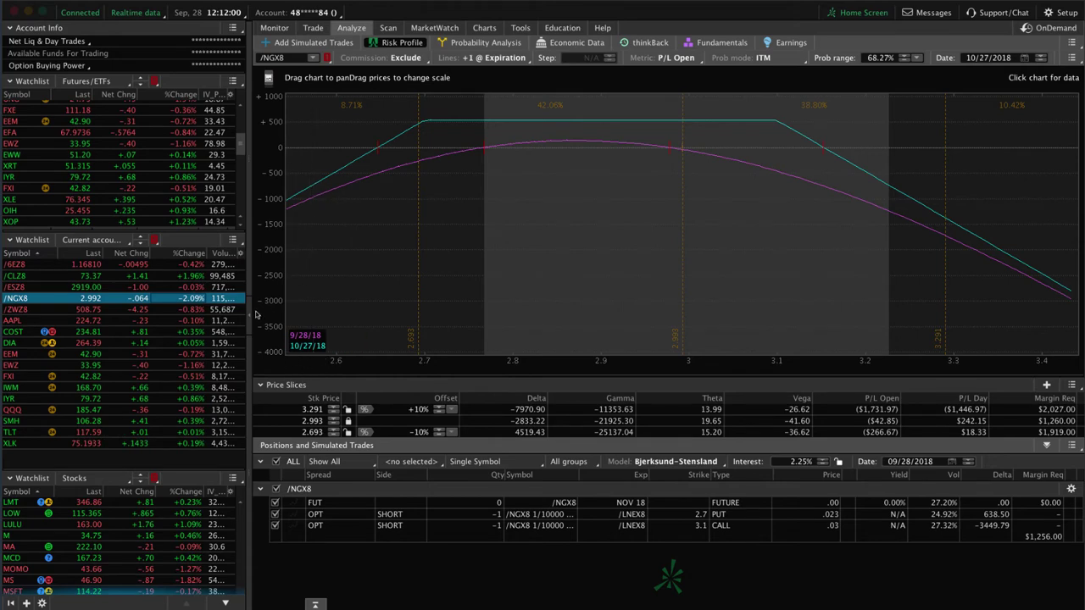
pyautogui.click(192, 320)
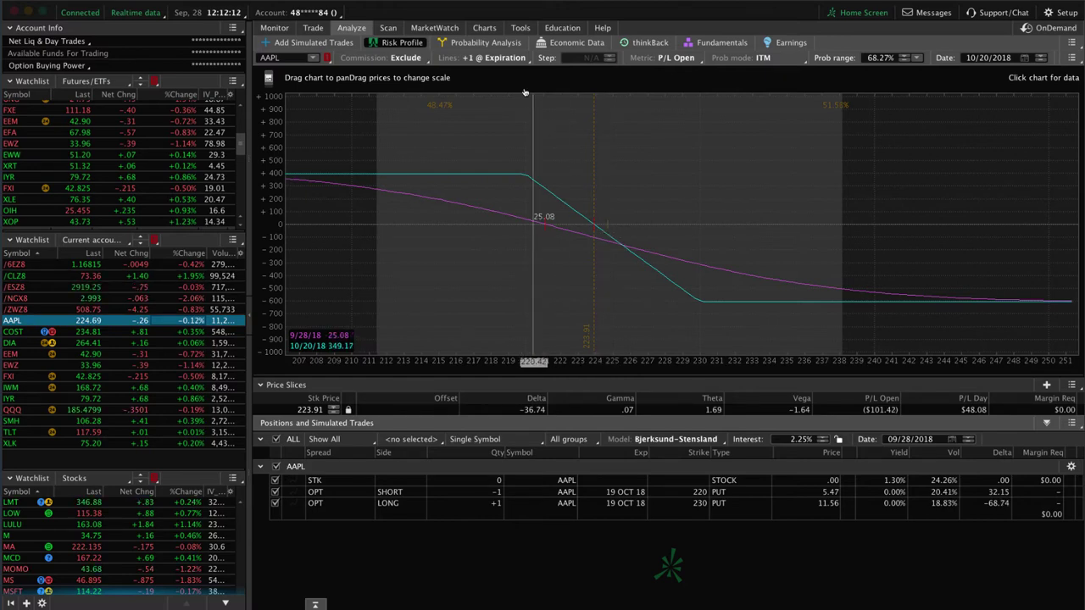
# - Examine AAPL's daily price chart, looking back through the earlier 2018 price action and forward to the recent highs
pyautogui.click(484, 28)
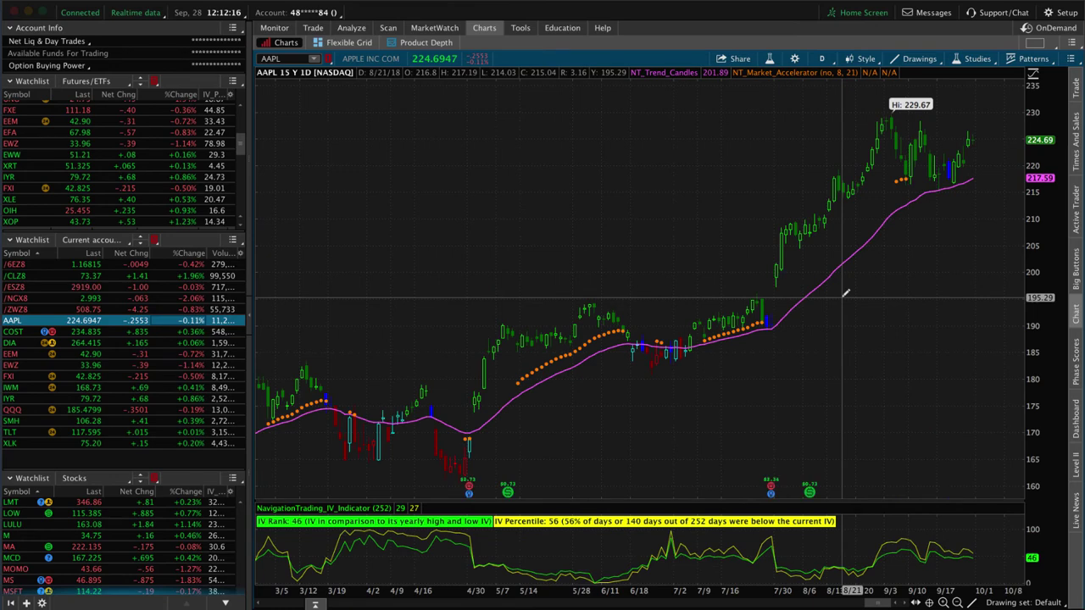
pyautogui.scroll(8, 596, 374)
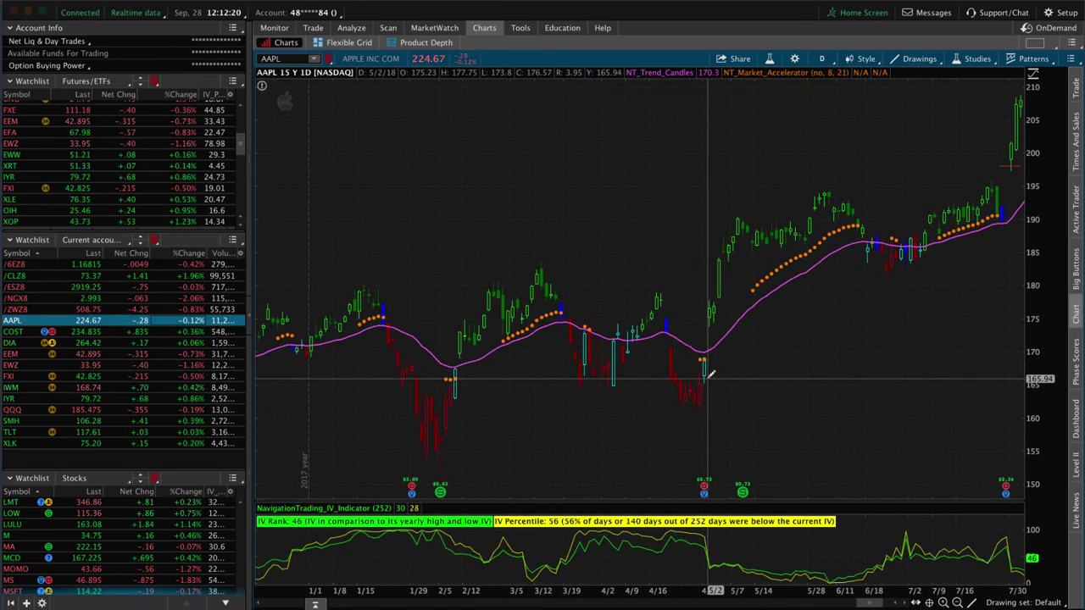
pyautogui.scroll(-5, 709, 370)
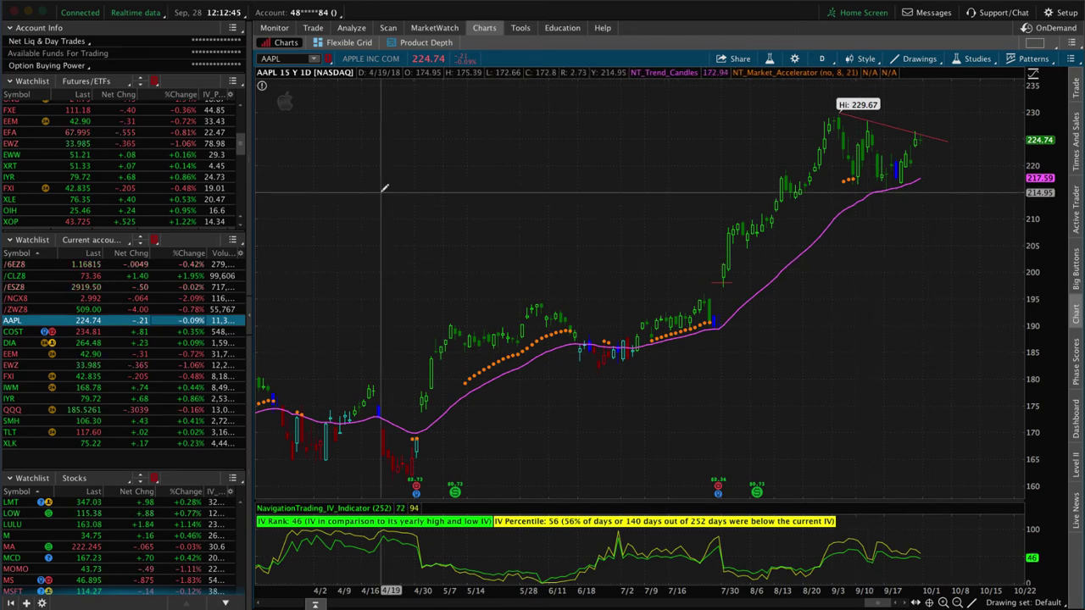
# - Examine COST's price chart and the risk profile of its long October 240 calls
pyautogui.click(185, 333)
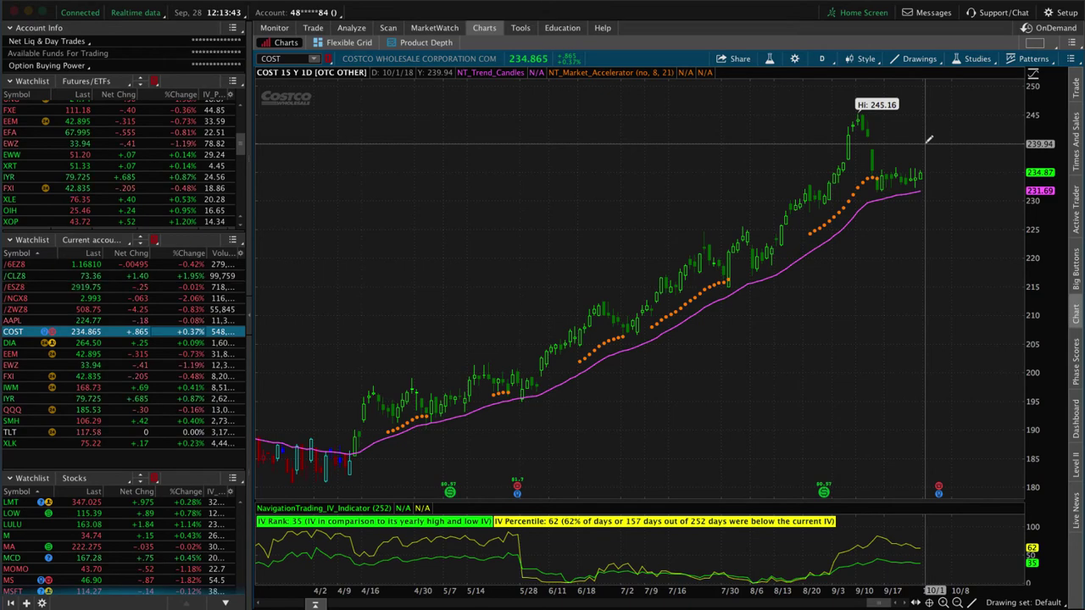
pyautogui.click(351, 28)
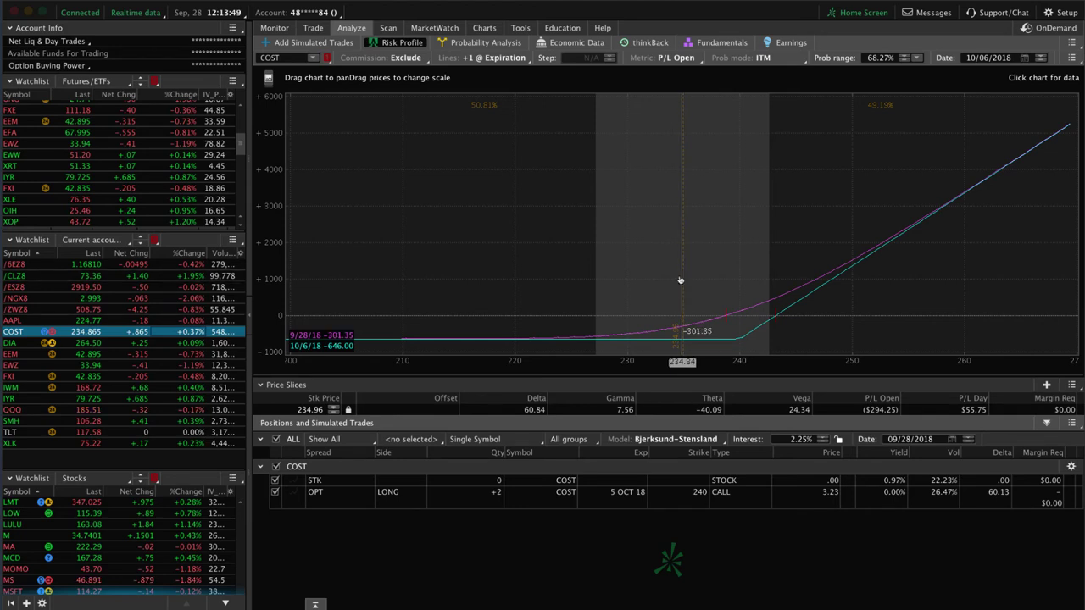
pyautogui.moveTo(485, 28)
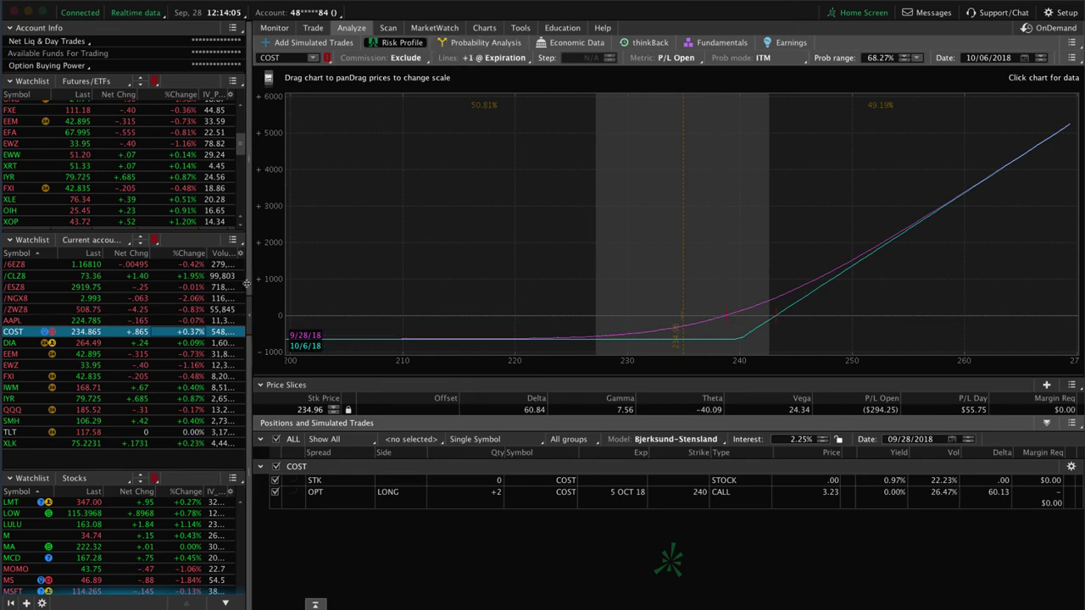
# - Examine the risk profiles of the DIA call spreads and the EEM short straddle
pyautogui.click(191, 342)
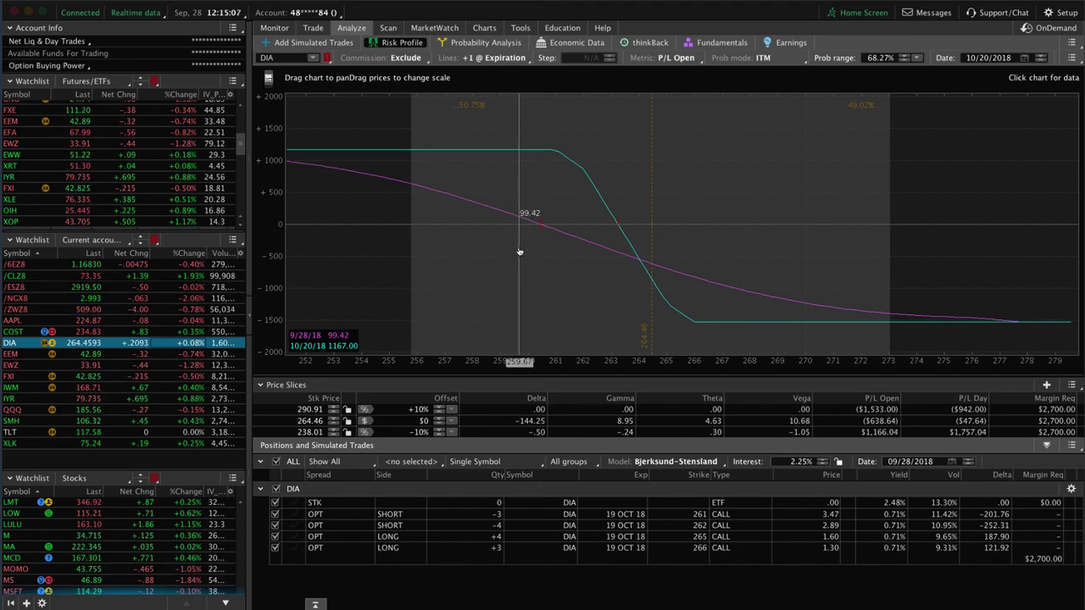
pyautogui.click(198, 354)
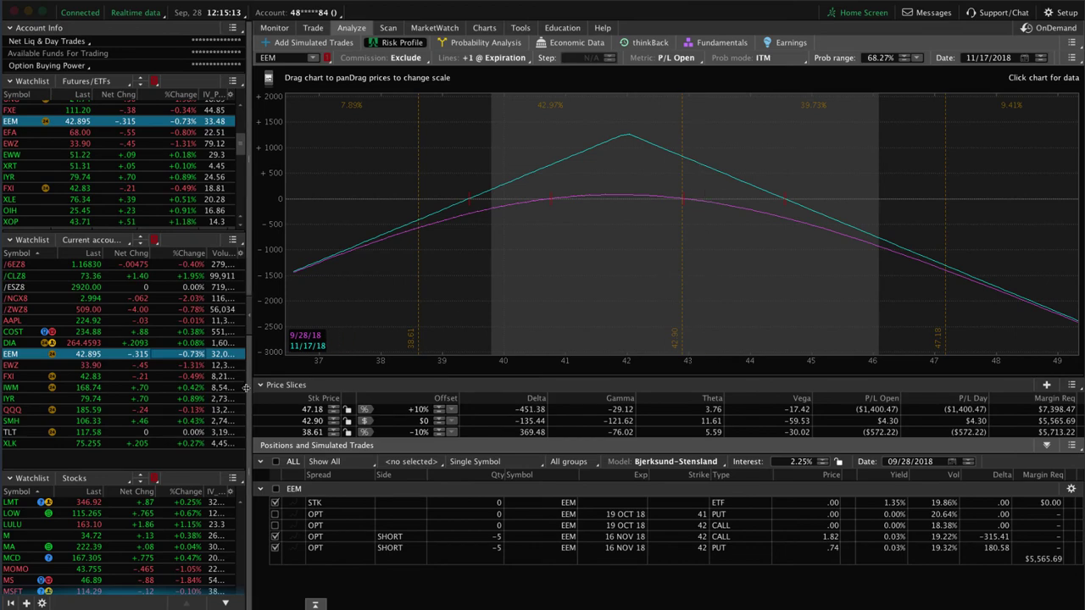
# - Examine the EWZ short strangle's risk profile, check its price chart and implied volatility, and return to the risk profile
pyautogui.click(188, 365)
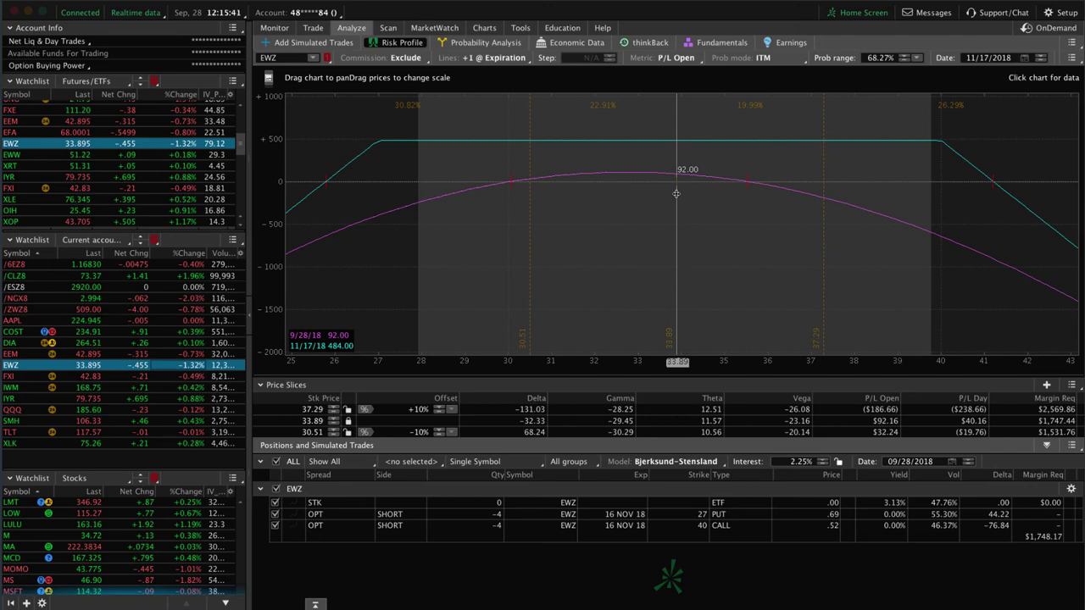
pyautogui.click(484, 27)
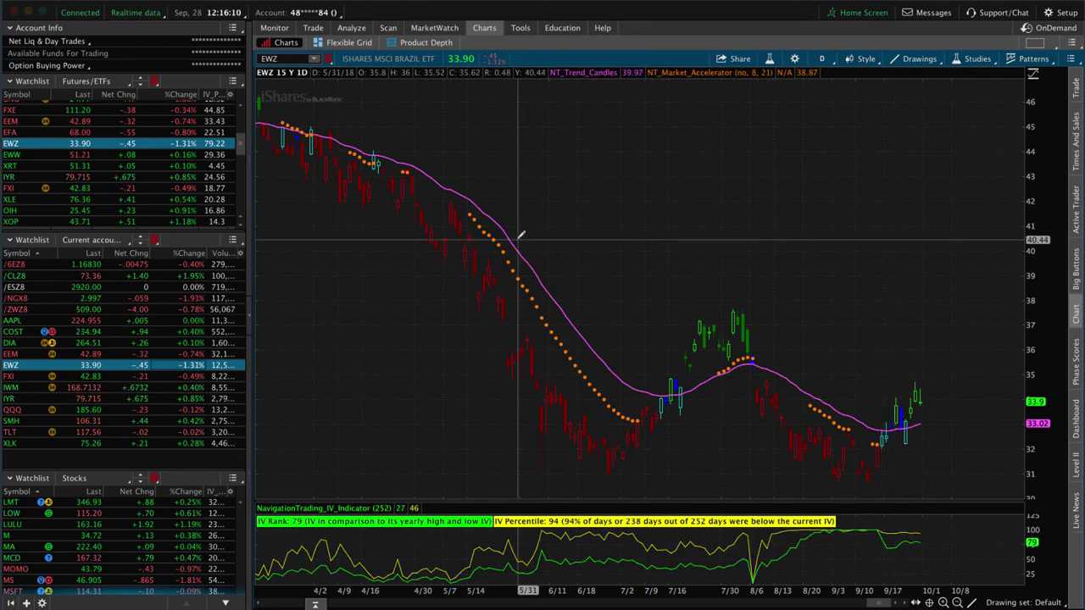
pyautogui.click(351, 28)
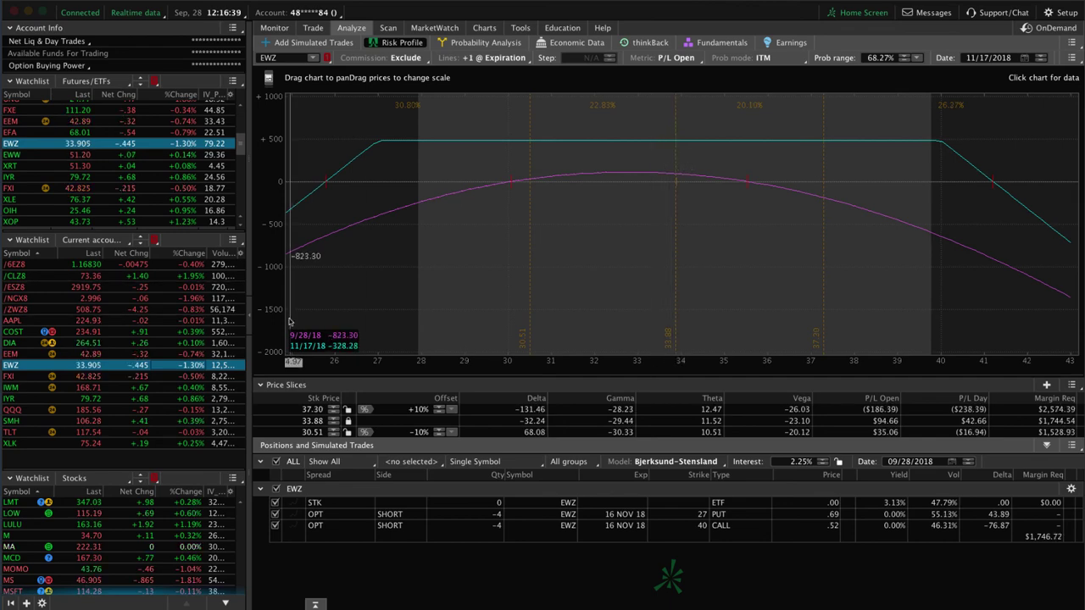
# - In FXI's risk profile, exclude the October put butterfly legs and plot only the November 39/43/47 call butterfly
pyautogui.click(200, 378)
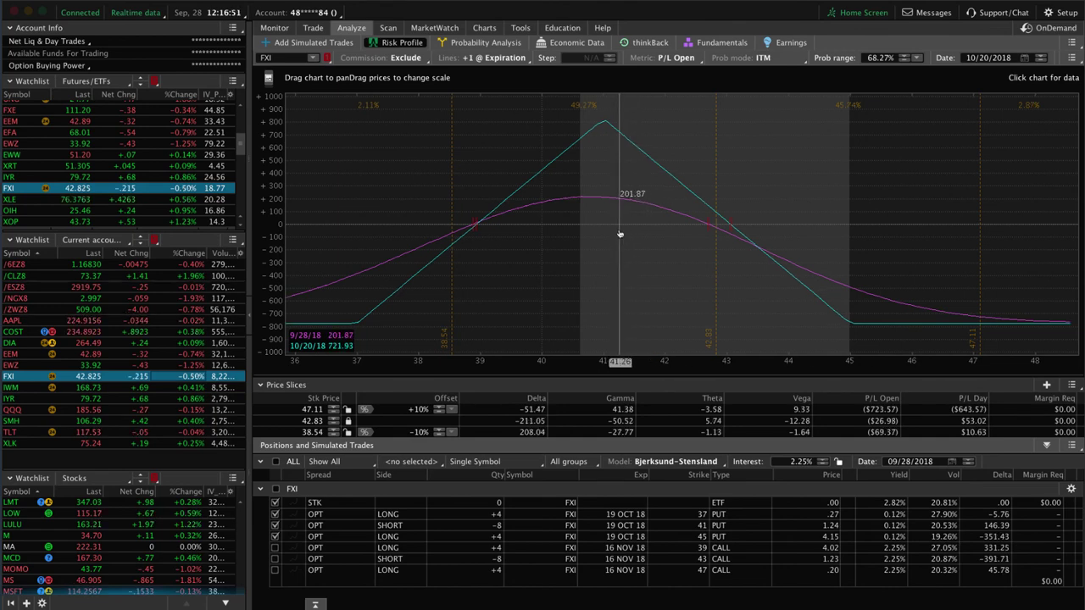
pyautogui.click(275, 513)
pyautogui.click(275, 524)
pyautogui.click(275, 536)
pyautogui.click(275, 547)
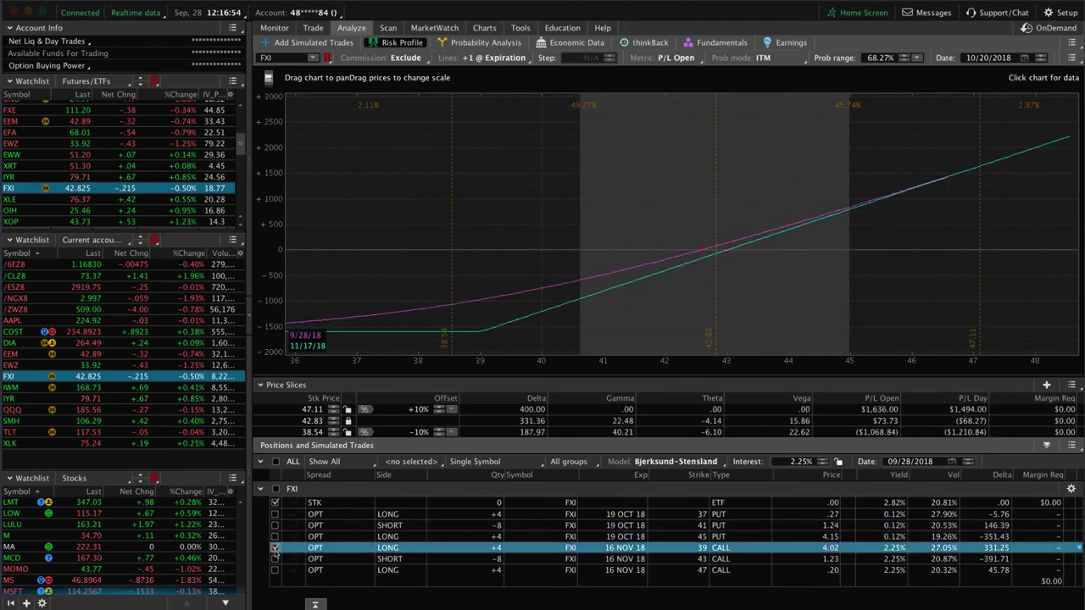
pyautogui.click(275, 559)
pyautogui.click(274, 570)
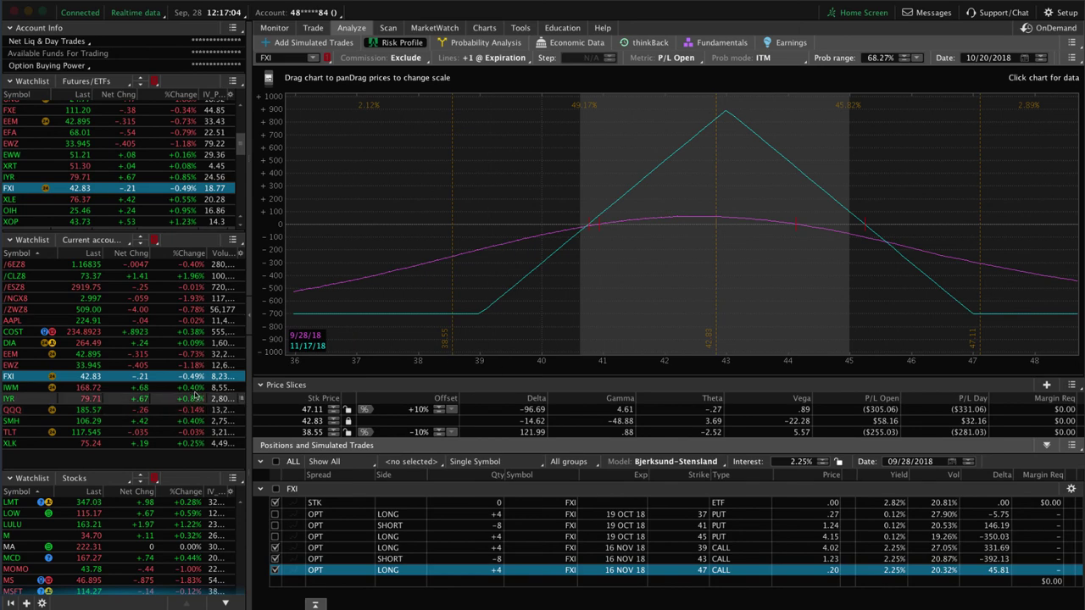
# - Examine the risk profile of the November IYR iron condor across its profit zone
pyautogui.click(194, 400)
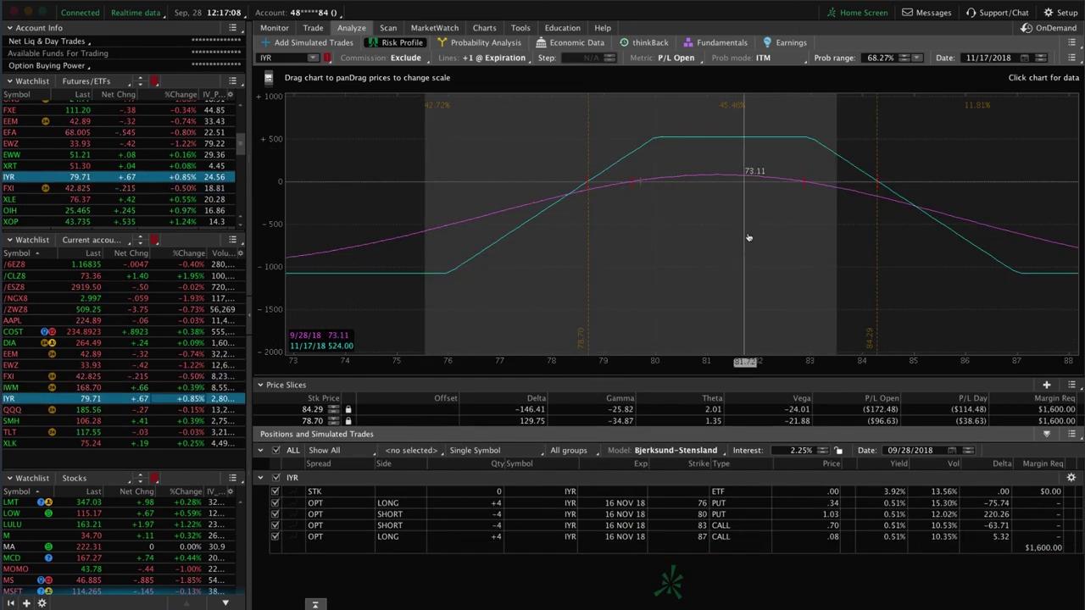
pyautogui.moveTo(740, 236); pyautogui.dragTo(721, 184)
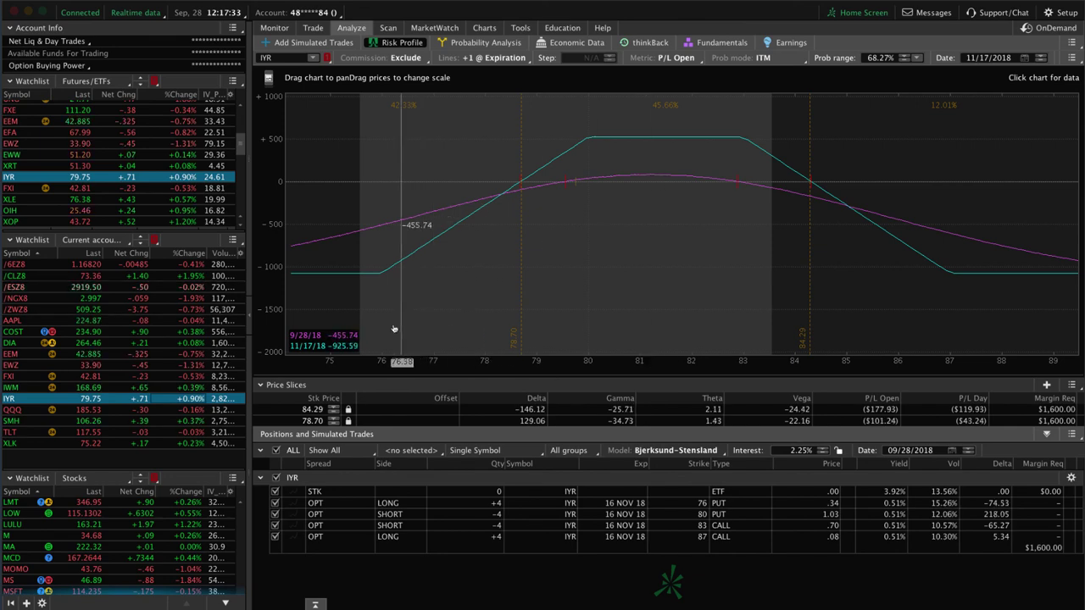
# - Open QQQ's risk profile for the October 185/188 call vertical and move the middle price slice to about 185.57
pyautogui.click(194, 411)
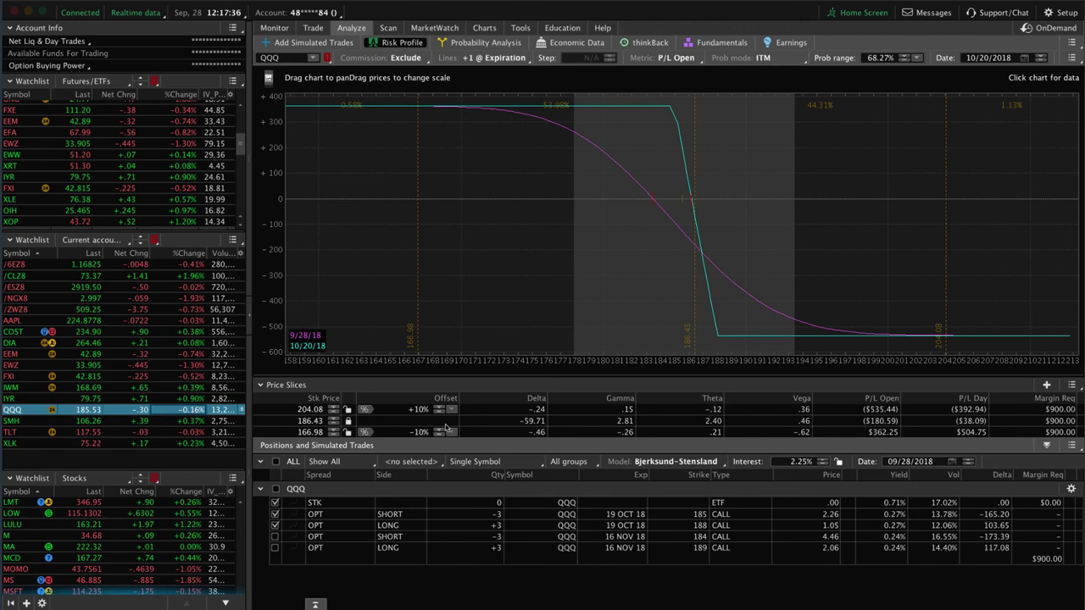
pyautogui.moveTo(723, 370); pyautogui.dragTo(439, 317)
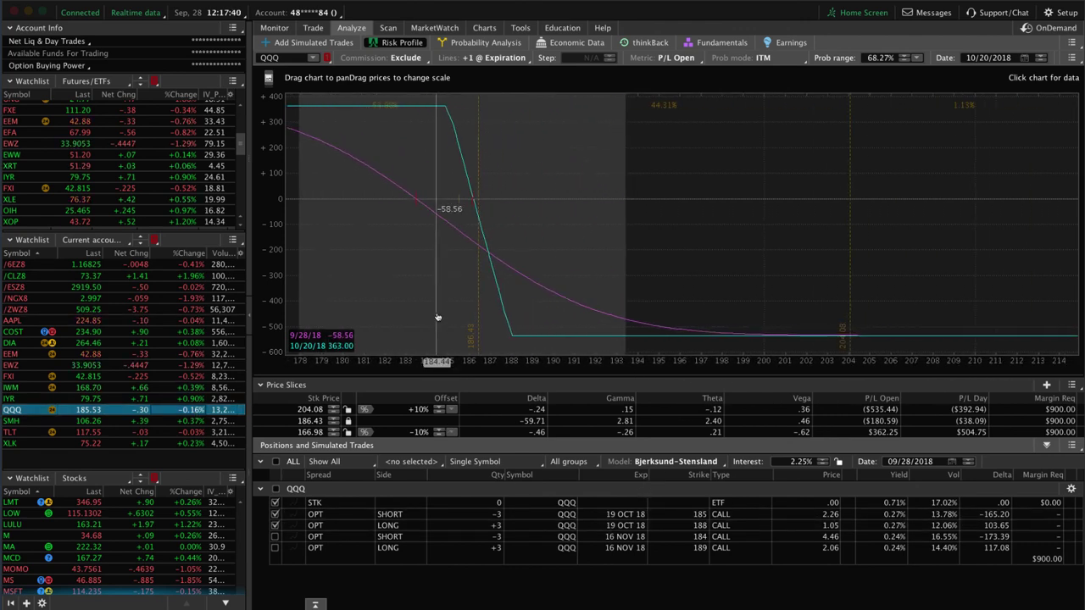
pyautogui.click(459, 234)
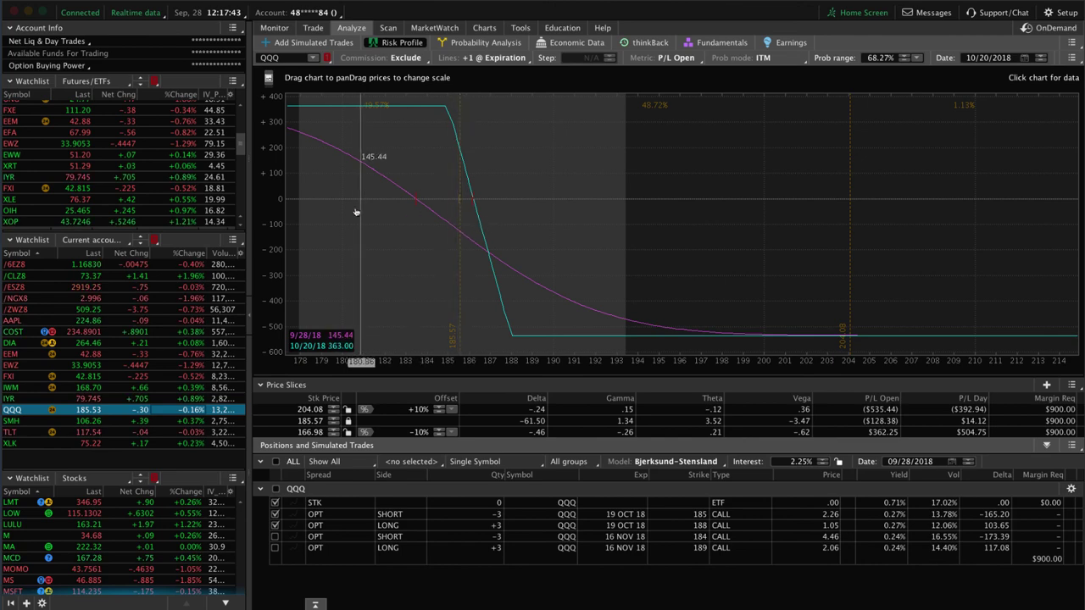
pyautogui.moveTo(597, 288); pyautogui.dragTo(747, 268)
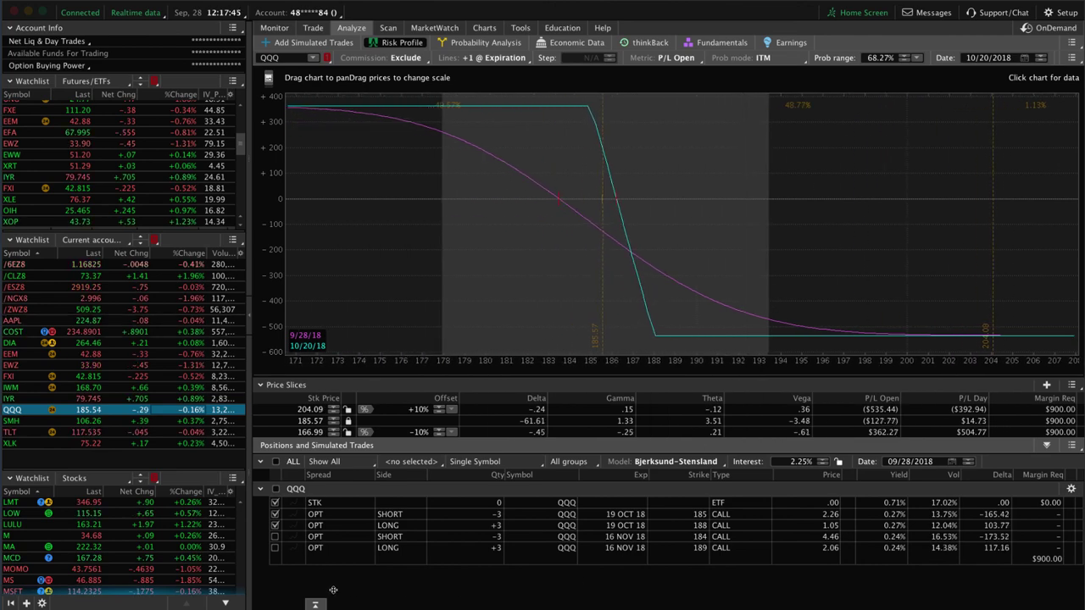
# - Exclude the October QQQ call legs and plot only the November 184/189 call vertical
pyautogui.click(274, 514)
pyautogui.click(275, 526)
pyautogui.click(275, 537)
pyautogui.click(274, 547)
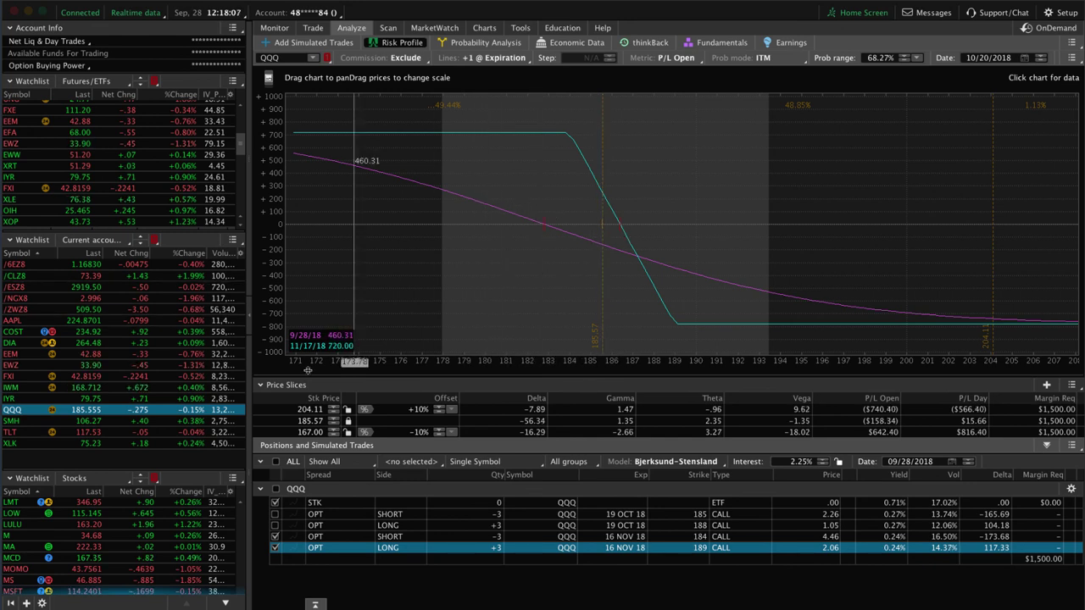
# - Examine the SMH strangle and TLT iron condor risk profiles, and check TLT's price chart
pyautogui.click(194, 422)
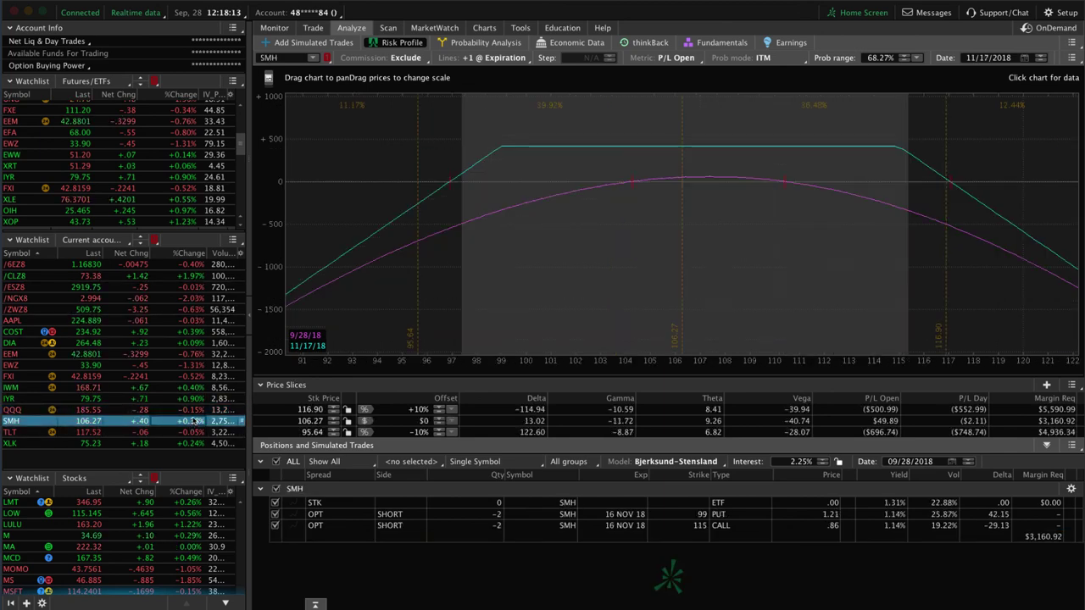
pyautogui.click(193, 431)
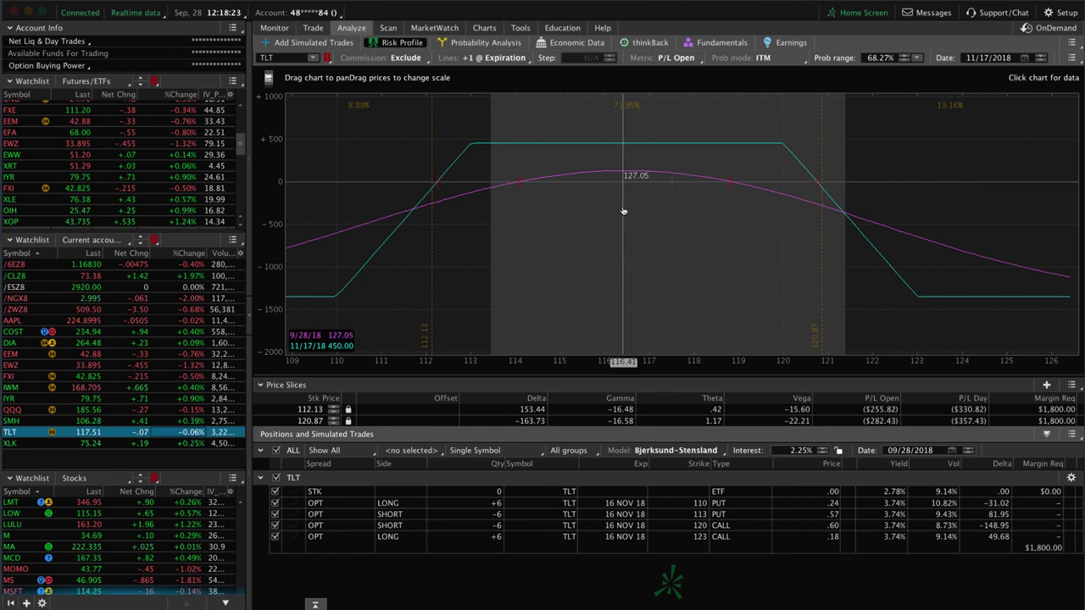
pyautogui.click(485, 28)
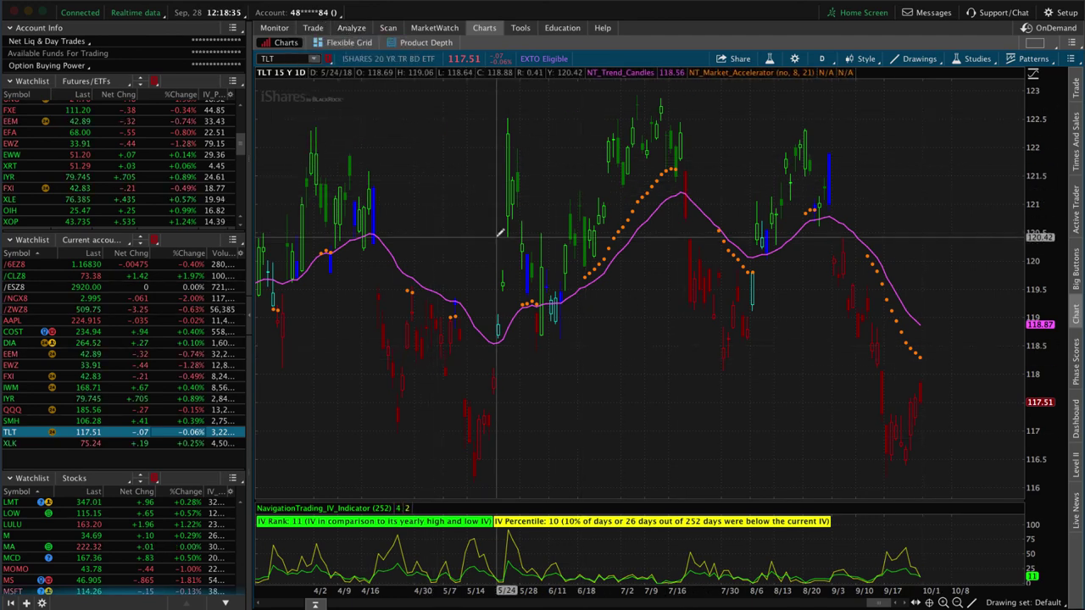
# - Examine XLK's price chart and open the risk profile of its October 74/78 put vertical
pyautogui.press('Down')
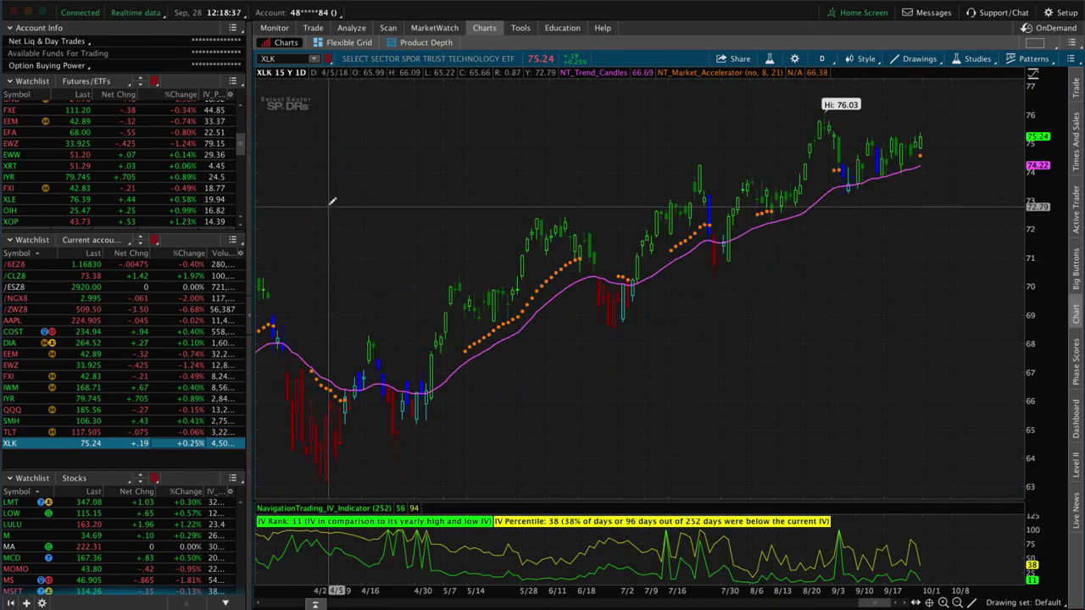
pyautogui.click(351, 27)
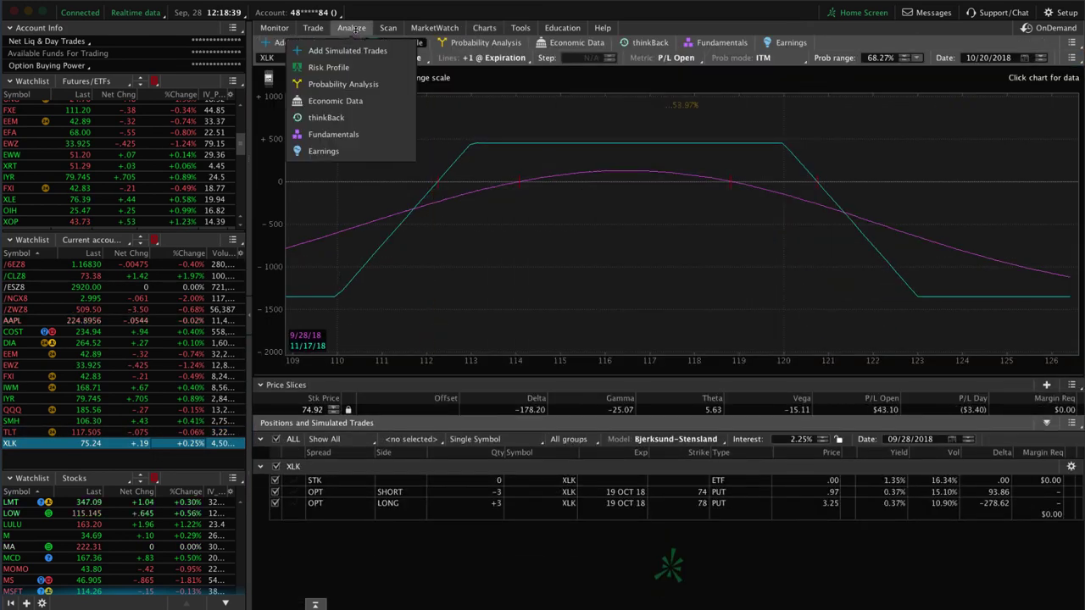